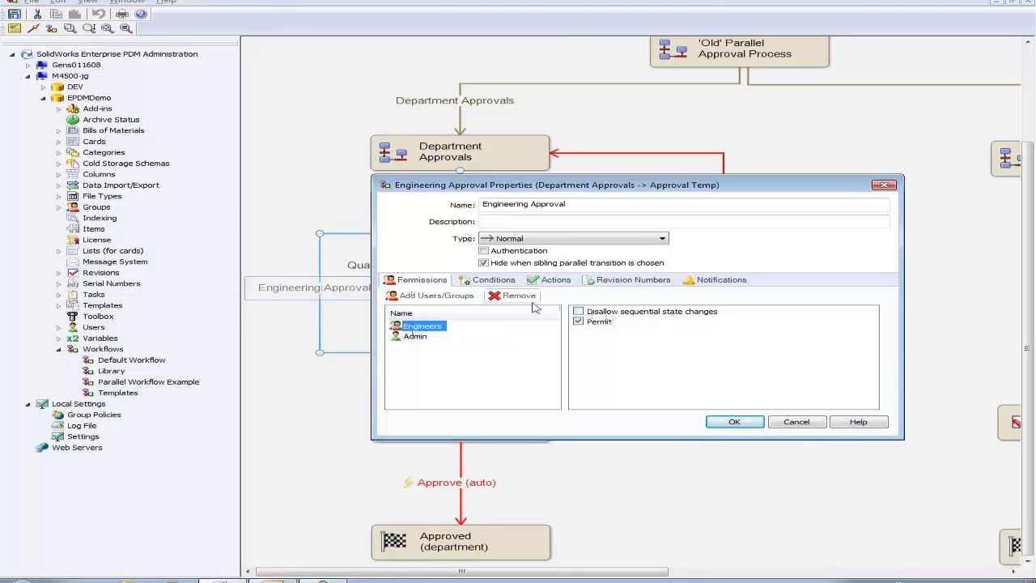
Review the conditions, permissions and actions of the Engineering Approval transition
click(497, 284)
click(572, 281)
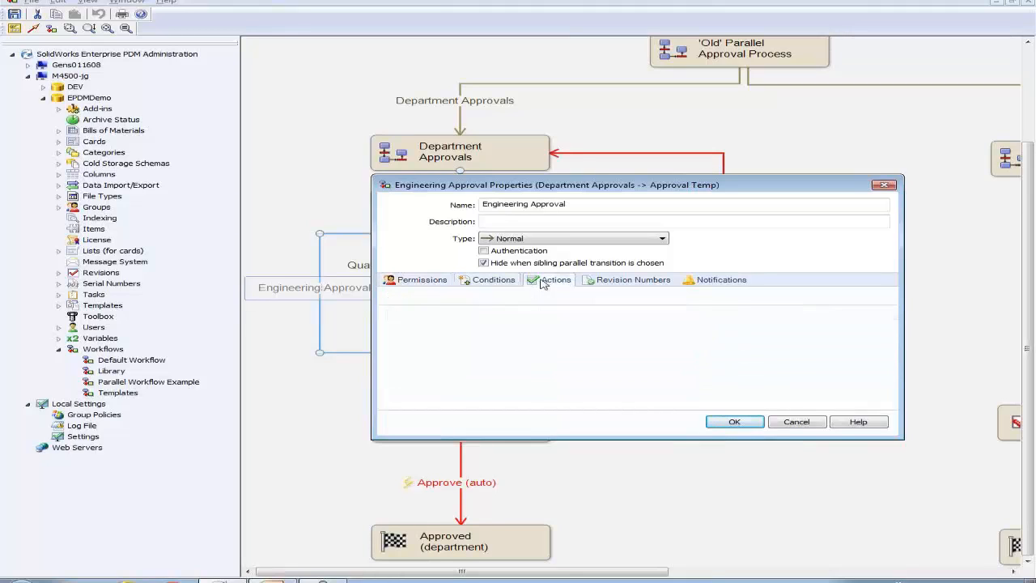
click(427, 284)
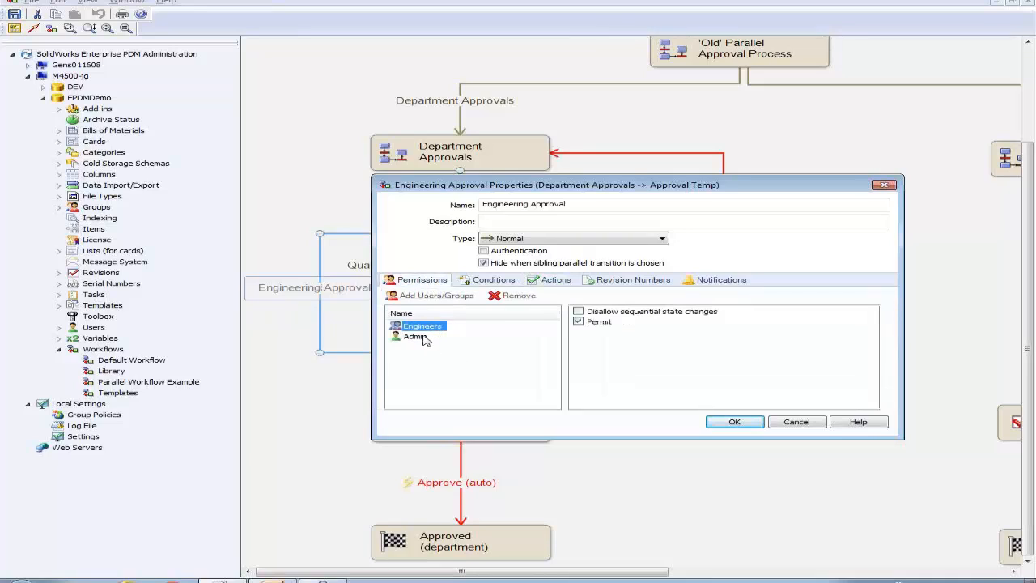
click(547, 283)
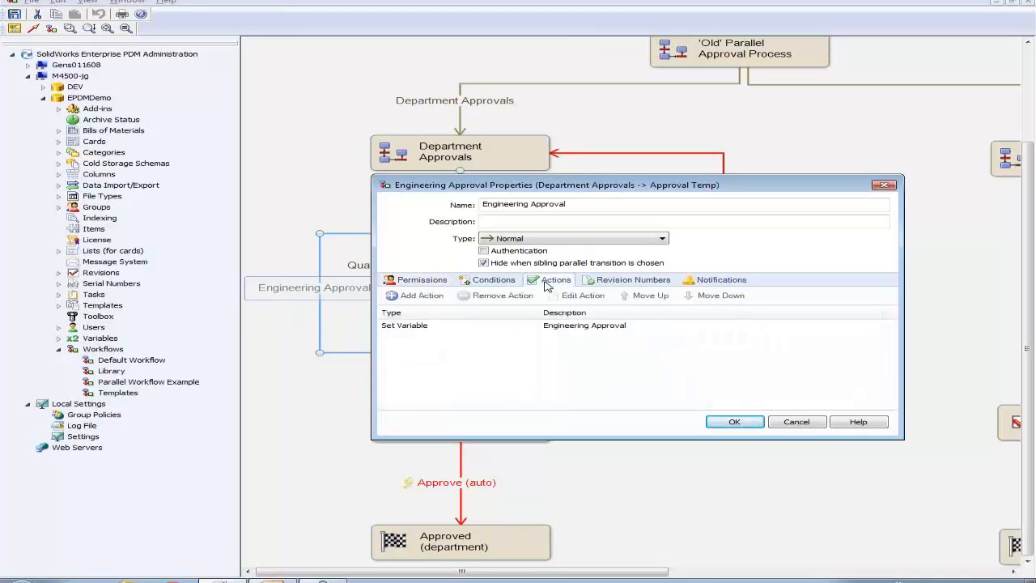
Inspect the variable choices and dynamic value options of Engineering Approval's Set Variable action, and close the transition without saving
click(405, 330)
double_click(404, 330)
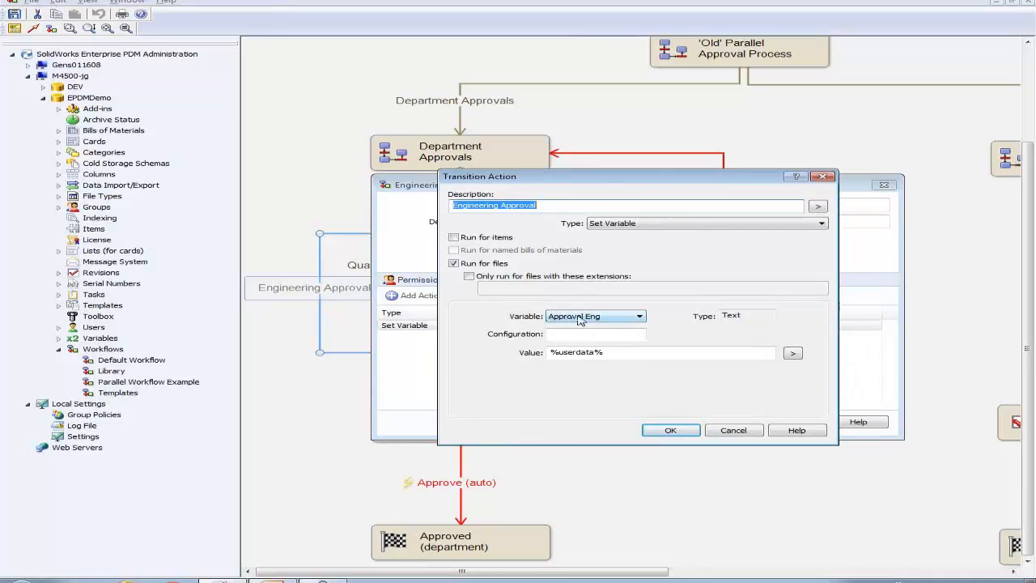
click(639, 318)
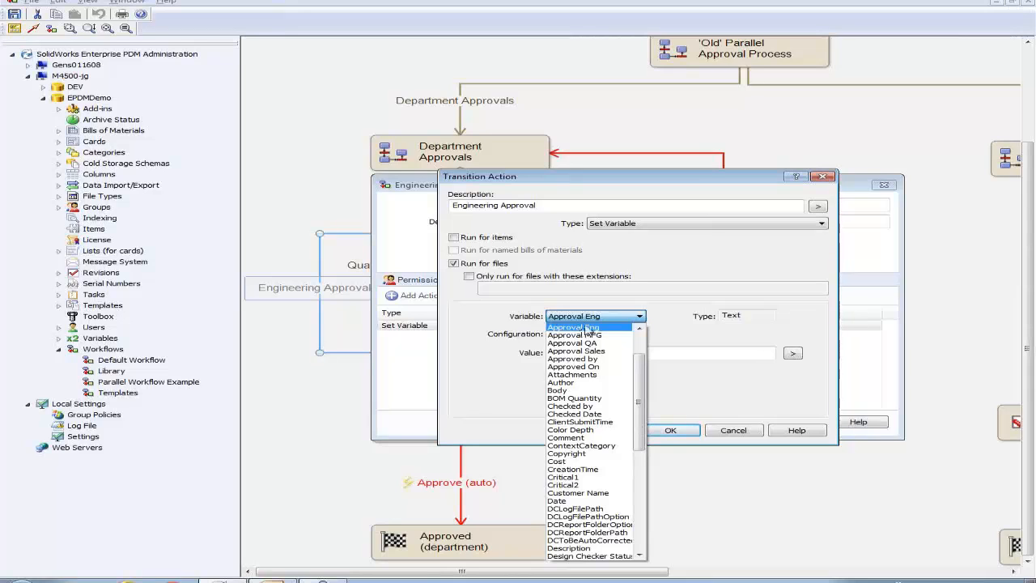
click(589, 326)
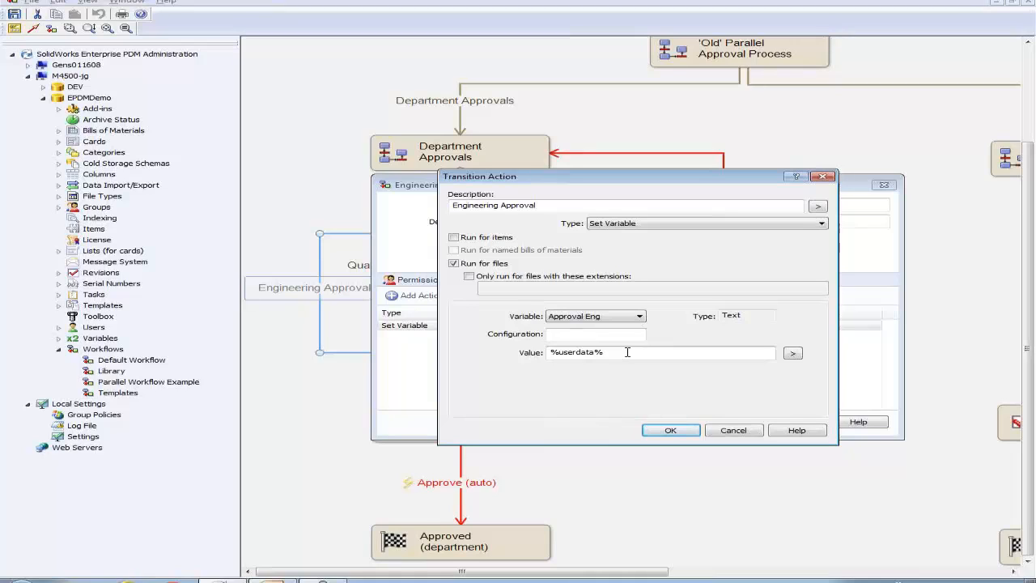
drag(615, 352, 509, 351)
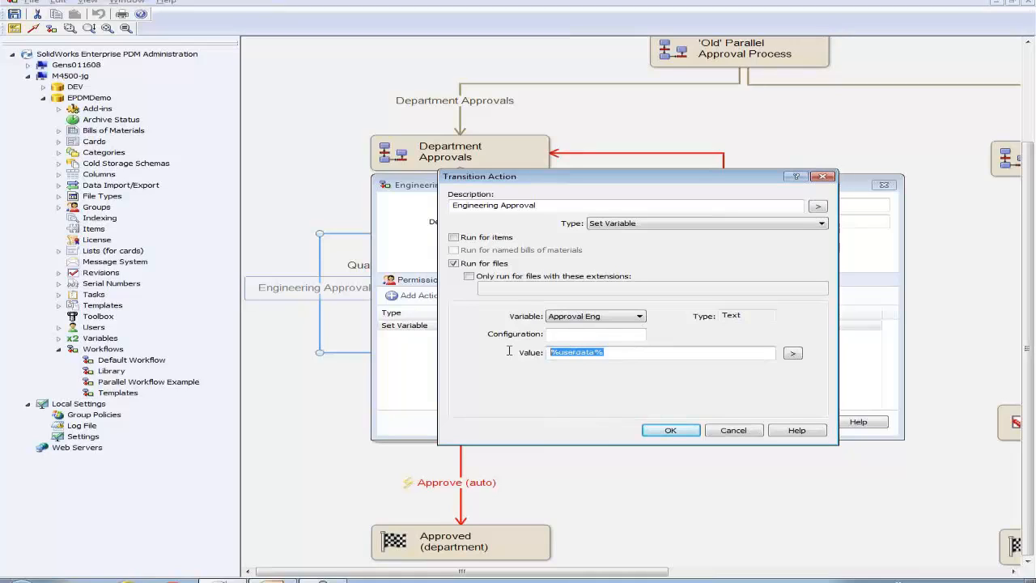
click(792, 353)
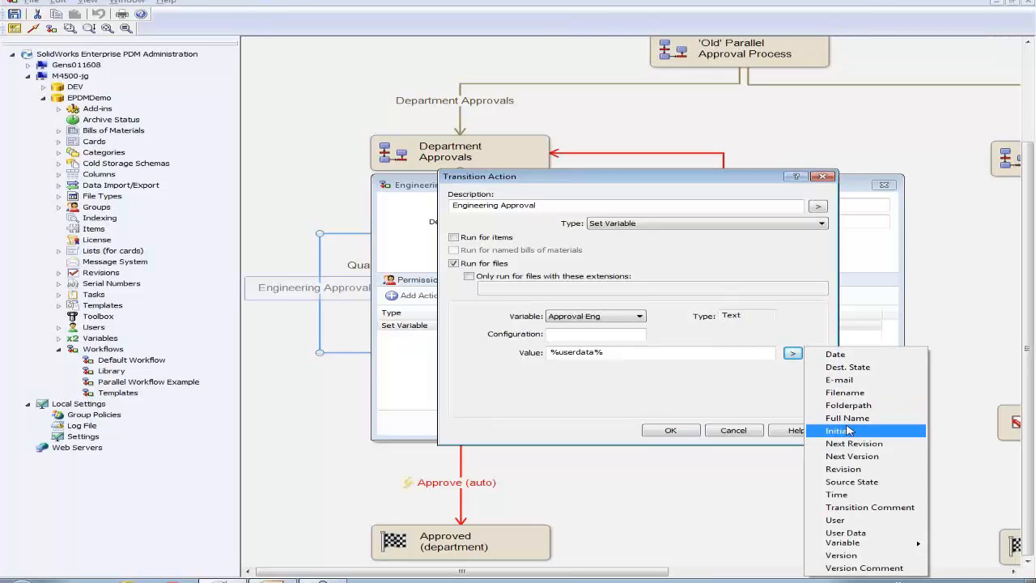
click(766, 394)
click(728, 432)
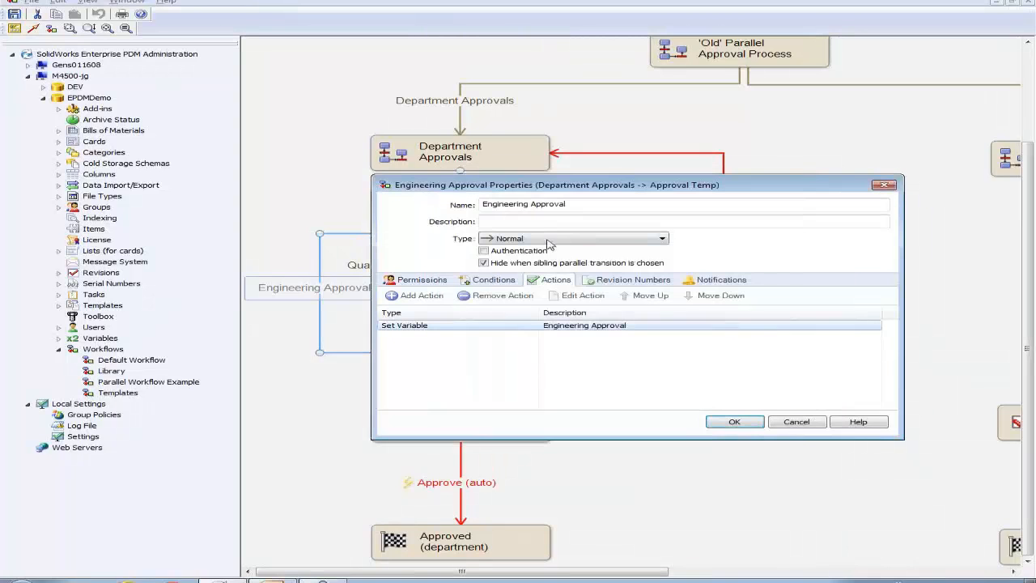
click(797, 422)
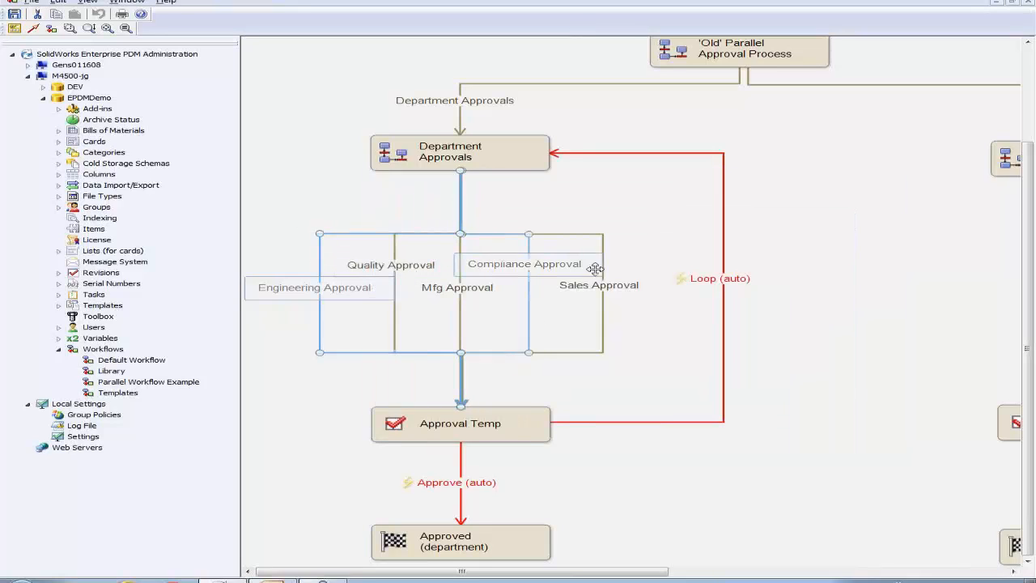
Check the Quality group's permissions on the Quality Approval transition, and close its properties without saving
double_click(380, 273)
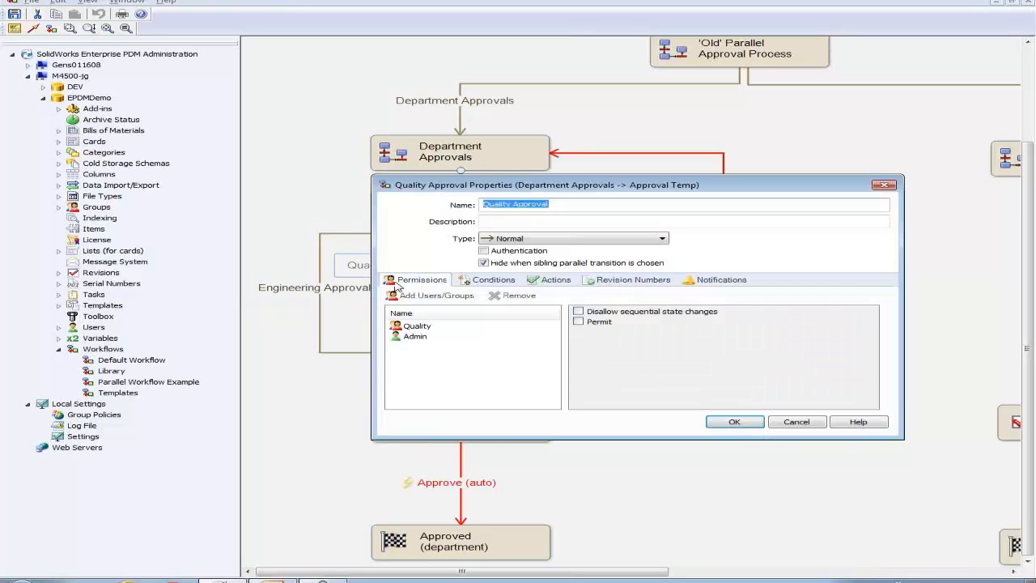
click(409, 327)
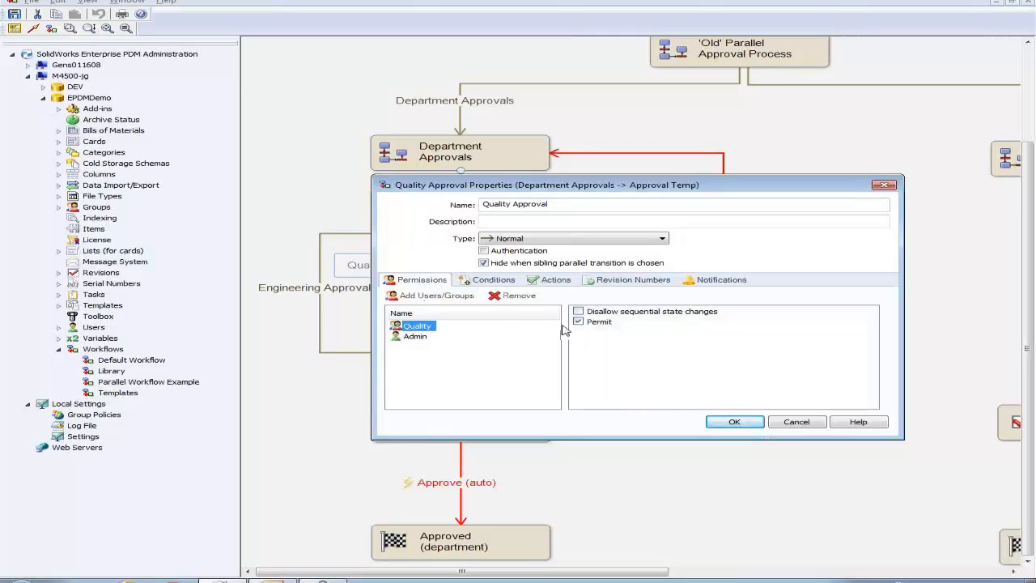
click(797, 422)
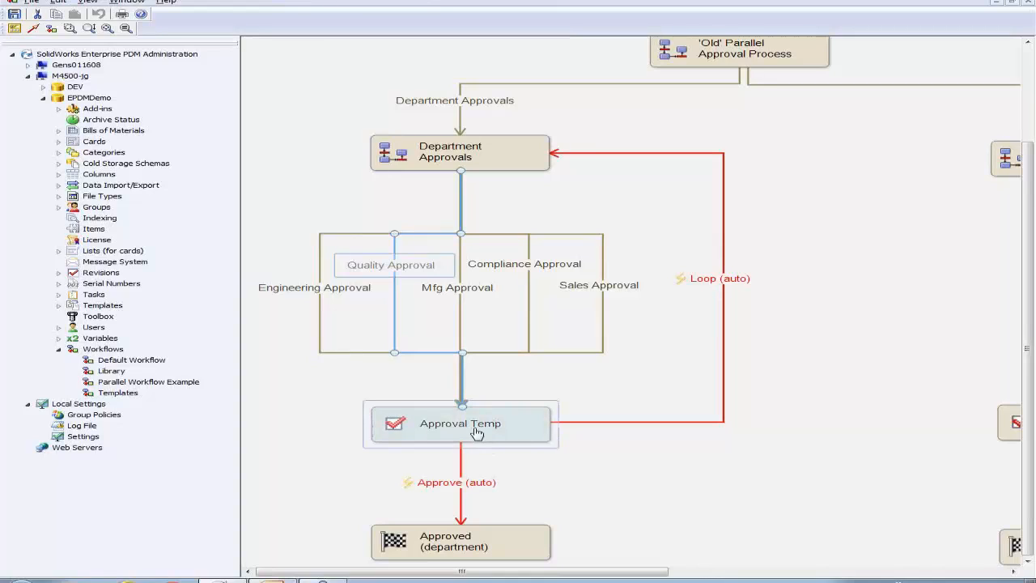
Examine the conditions of the Approve (auto) transition with the Variable column widened, and close its properties without saving
double_click(449, 484)
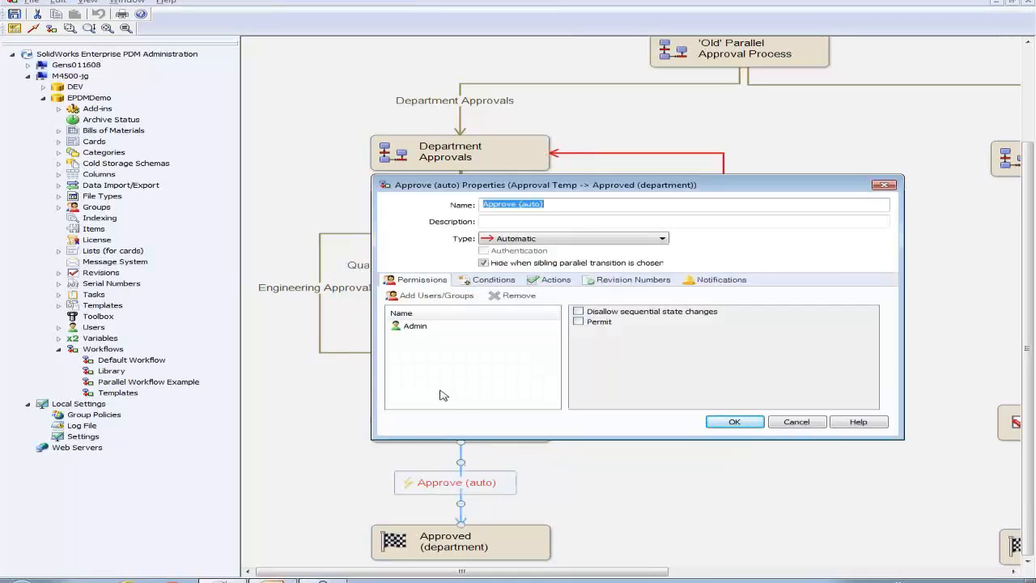
click(495, 280)
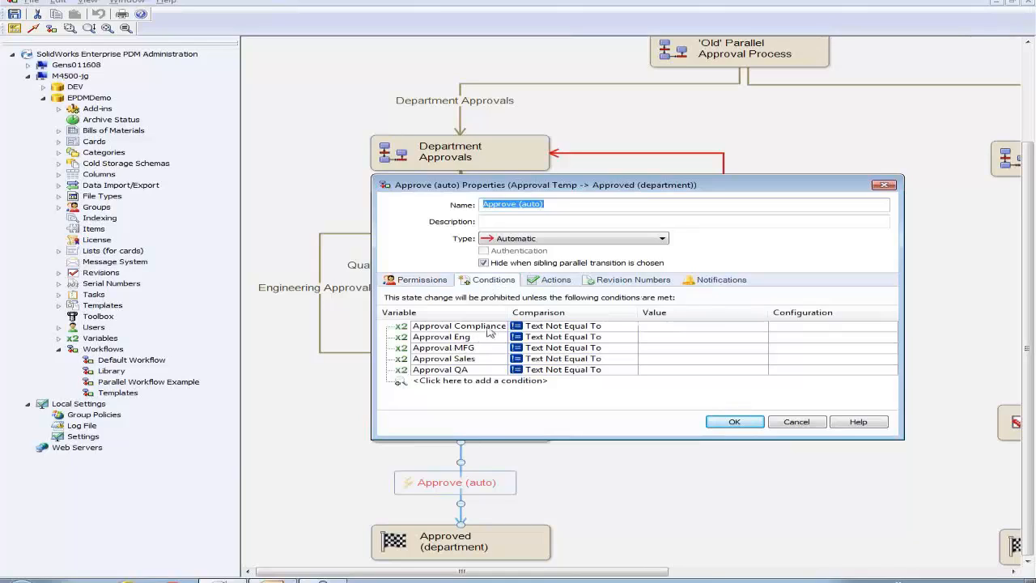
drag(509, 312, 527, 313)
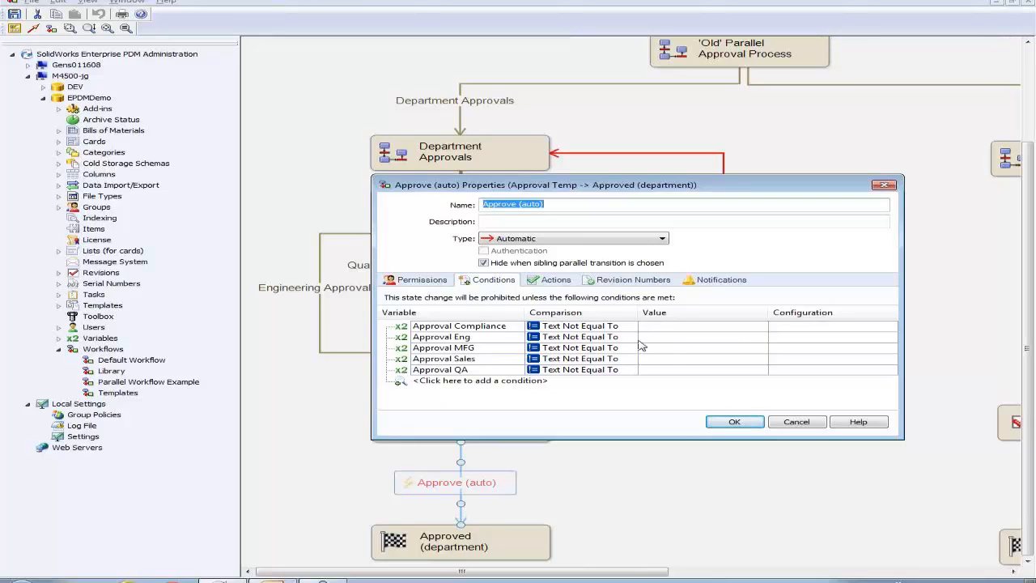
click(790, 423)
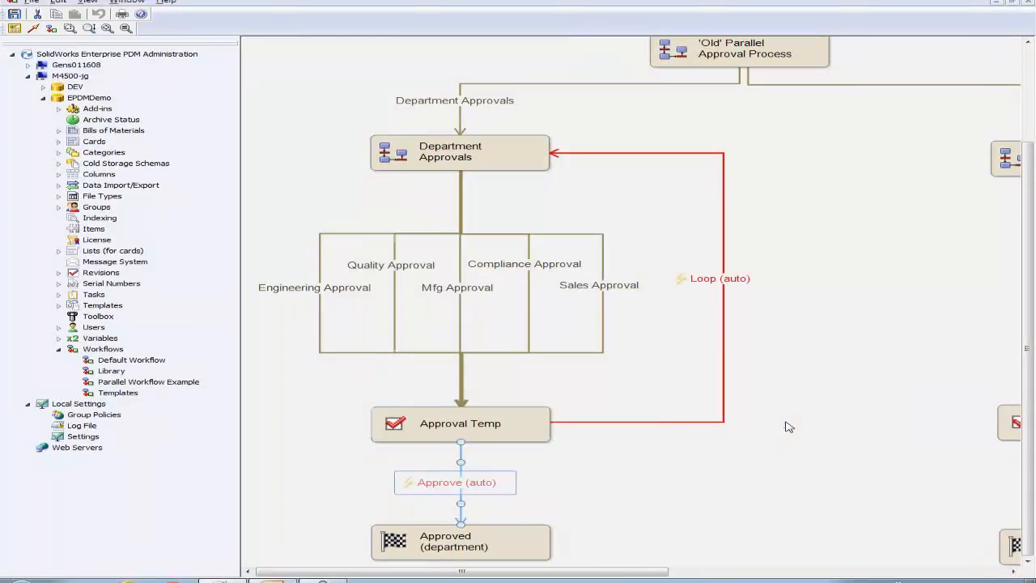
Expand and read the Or conditions of the Loop (auto) transition in full, and close its properties without saving
double_click(712, 285)
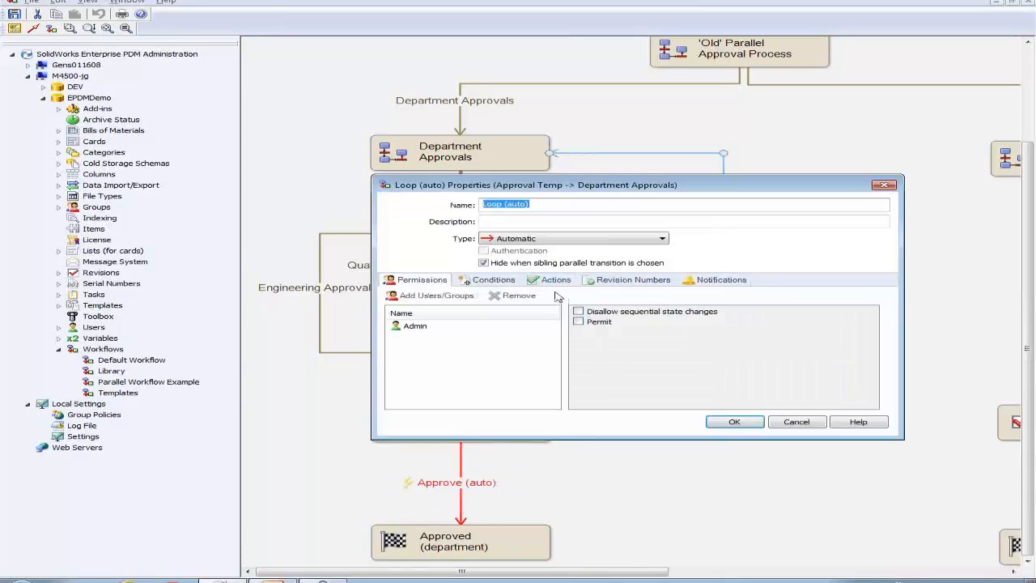
click(505, 281)
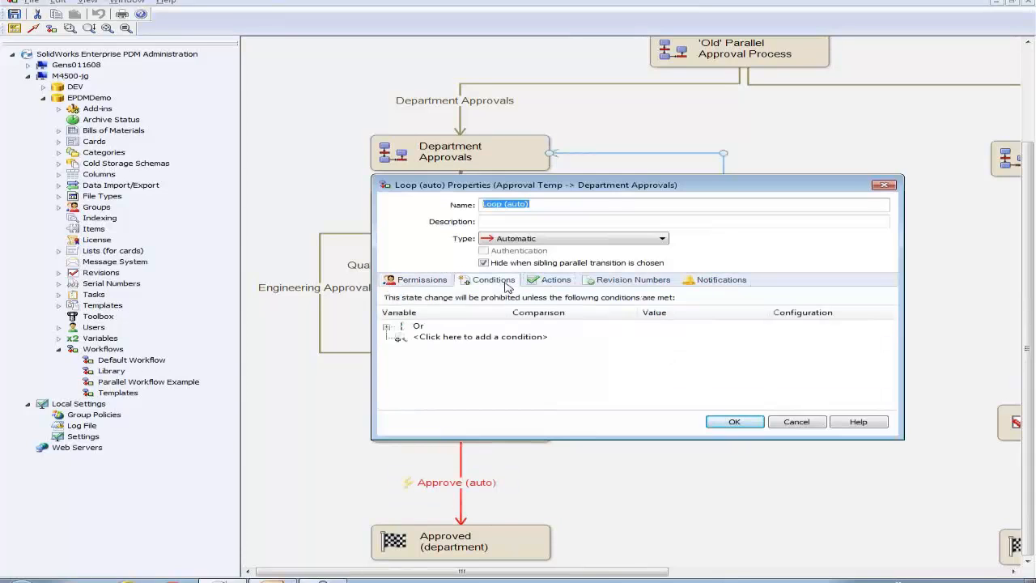
click(387, 327)
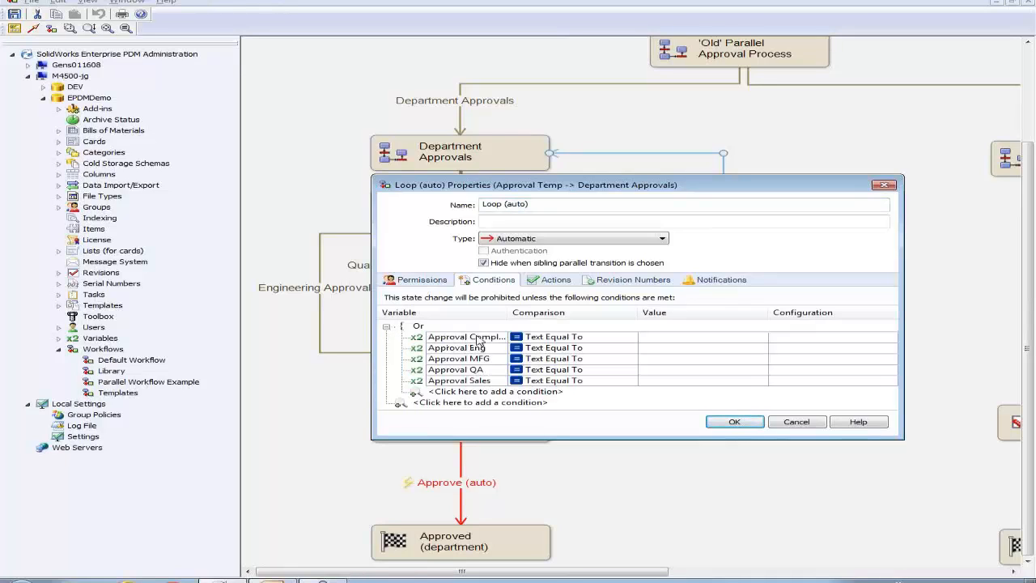
double_click(530, 311)
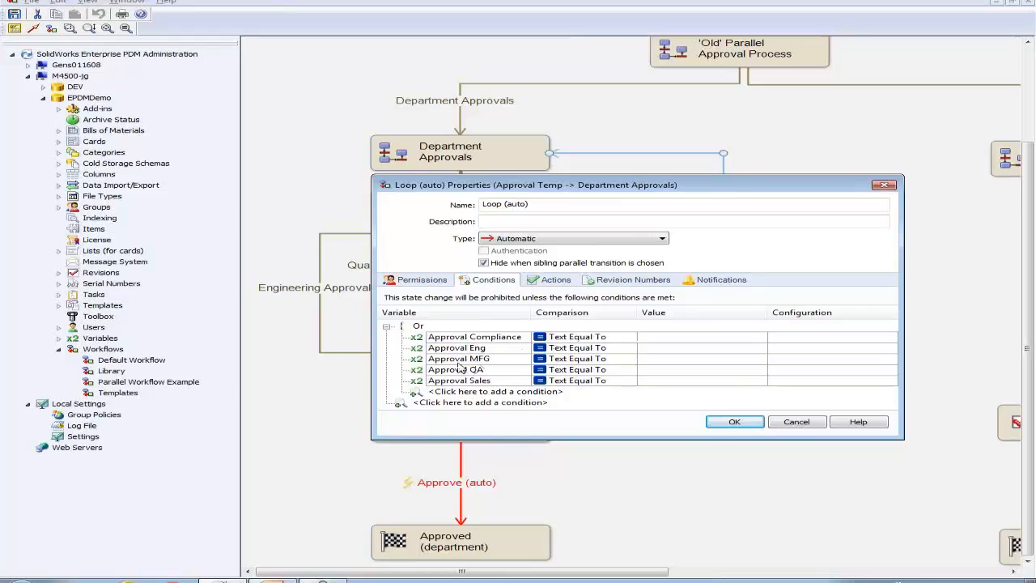
click(796, 421)
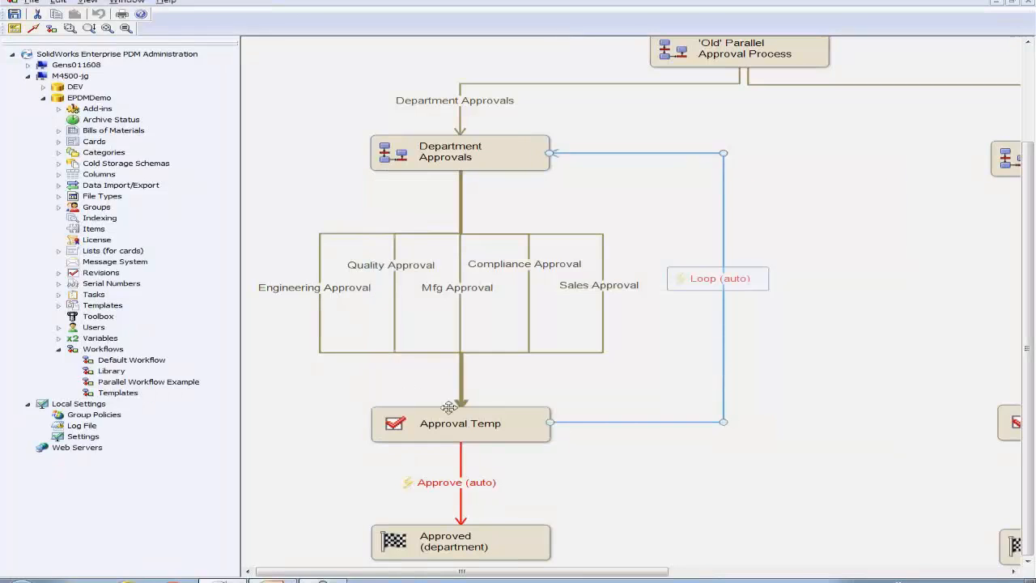
Inspect the Approval Temp state's properties and its available icons, and close both dialogs without saving
click(447, 165)
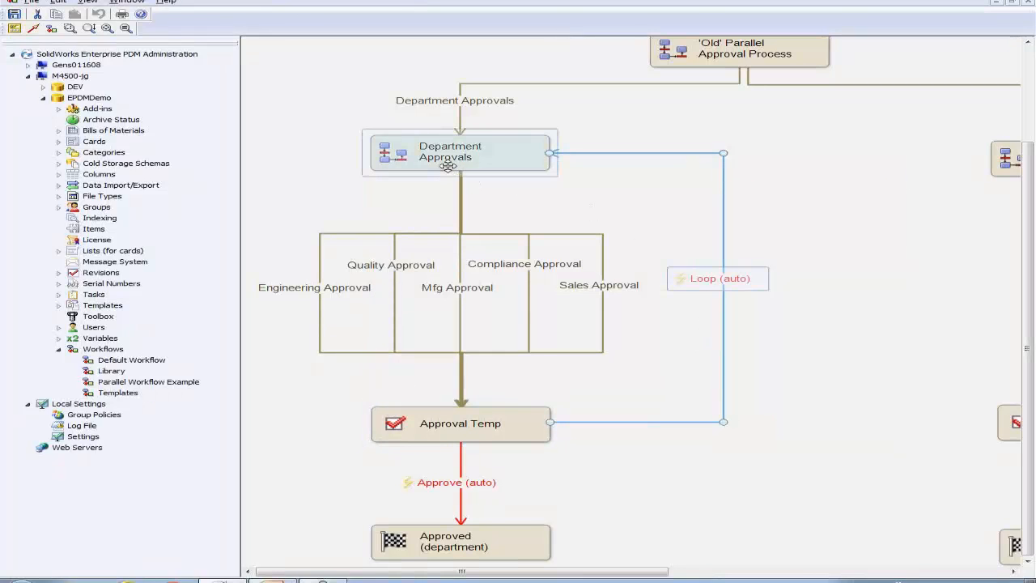
click(459, 255)
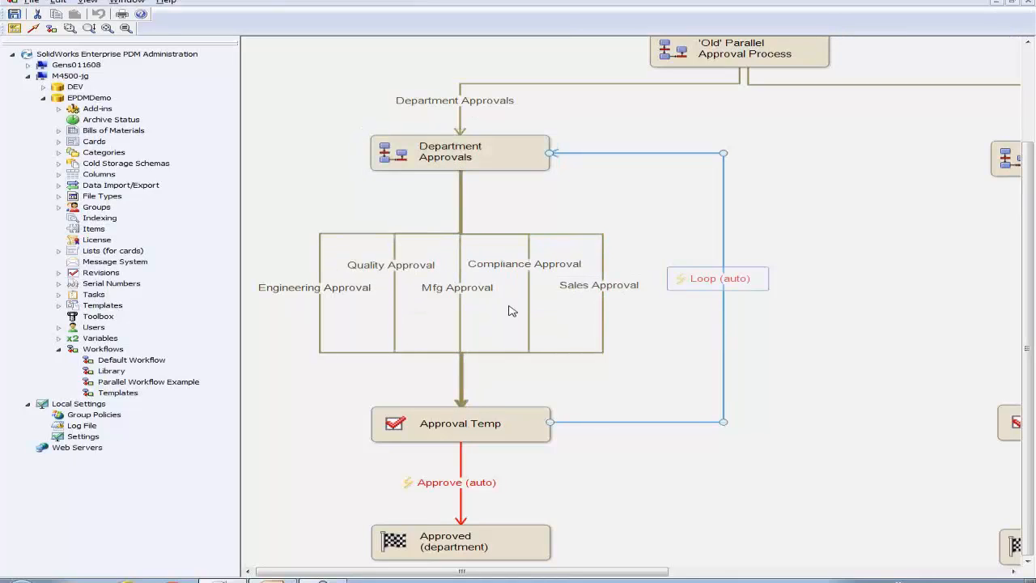
click(460, 431)
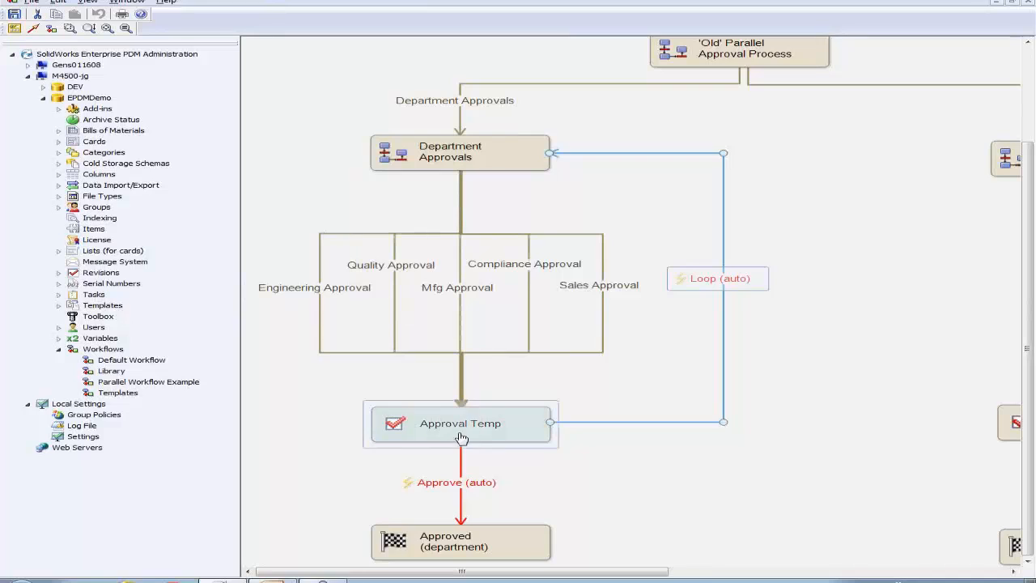
double_click(452, 430)
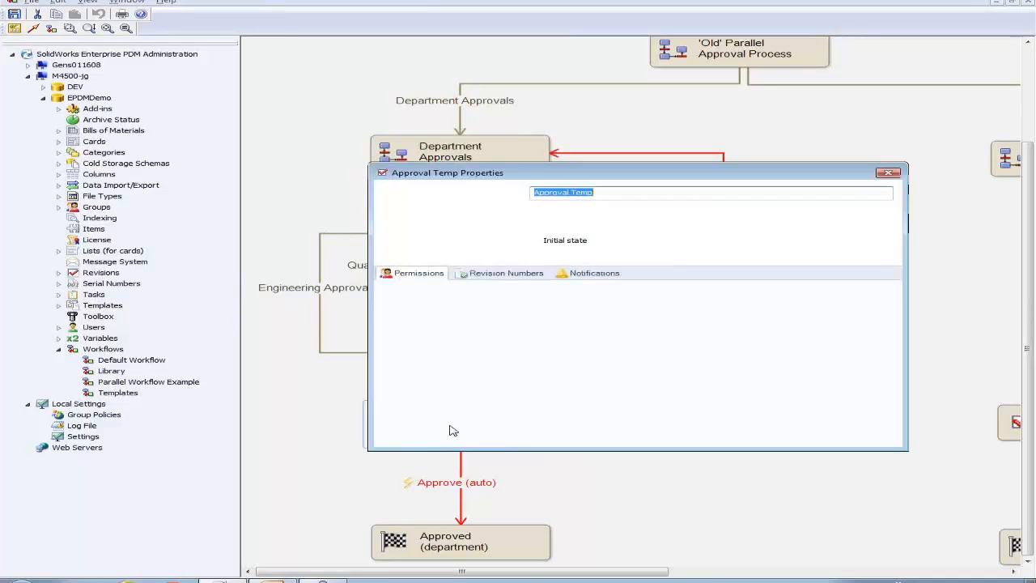
click(413, 224)
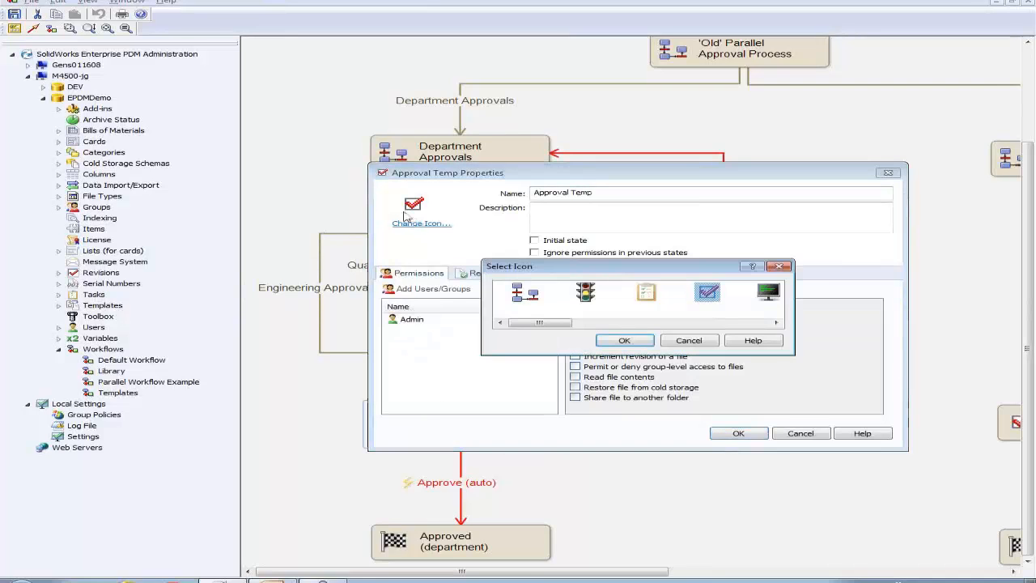
drag(545, 325, 562, 325)
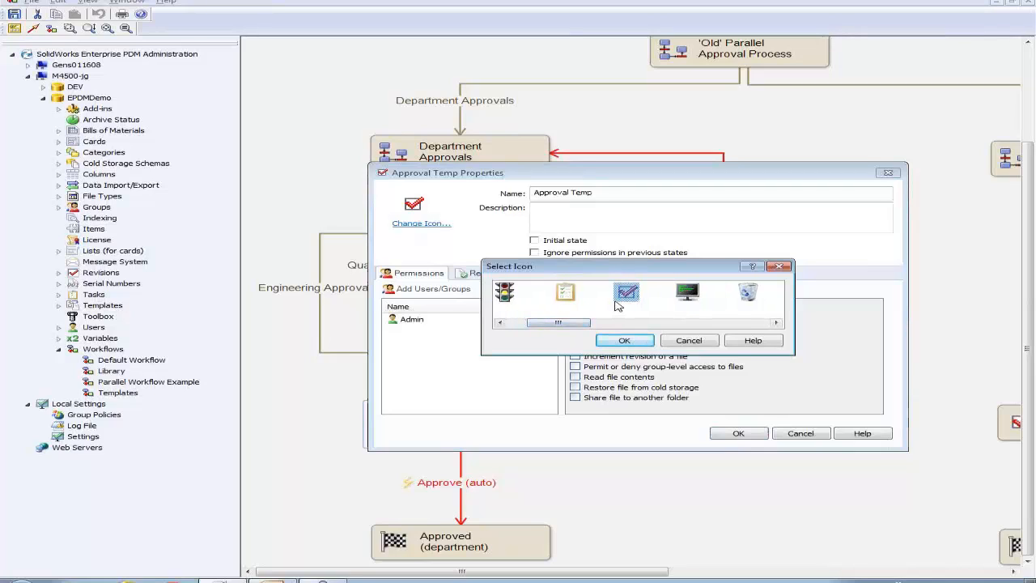
click(689, 341)
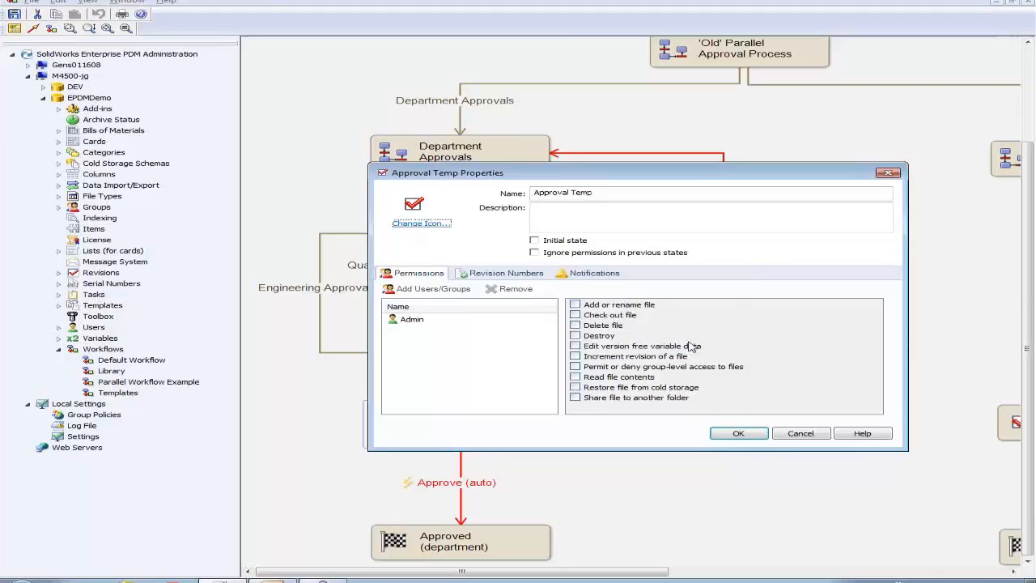
click(790, 433)
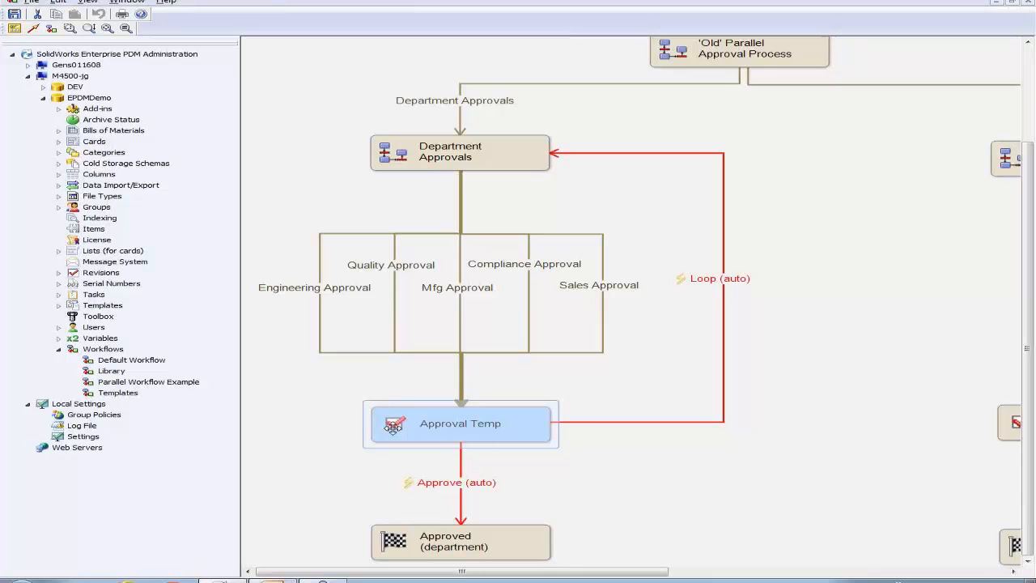
Switch to the PowerPoint slide show and advance to the Using Parallel Transitions slide
key(alt+Tab)
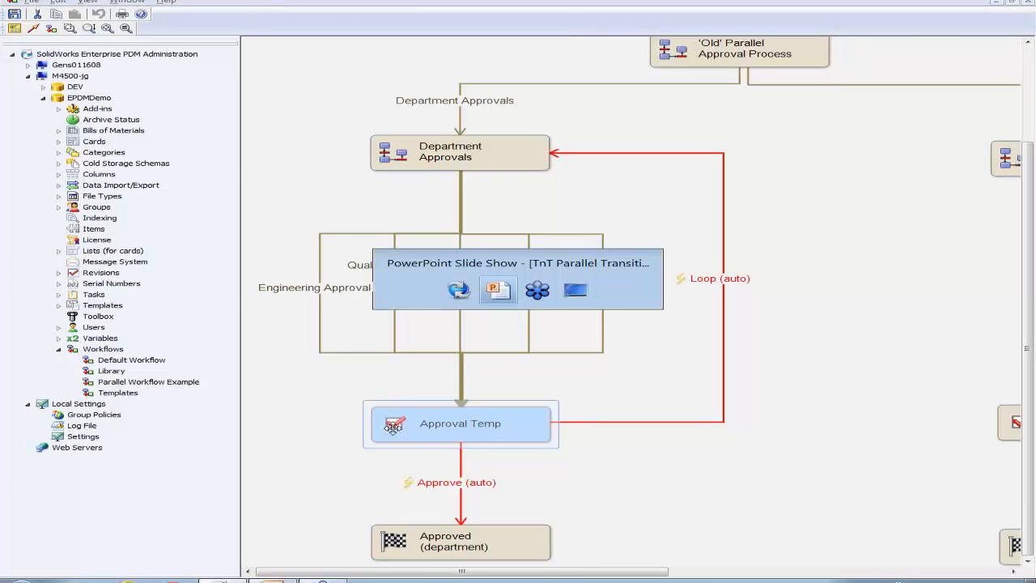
key(Right)
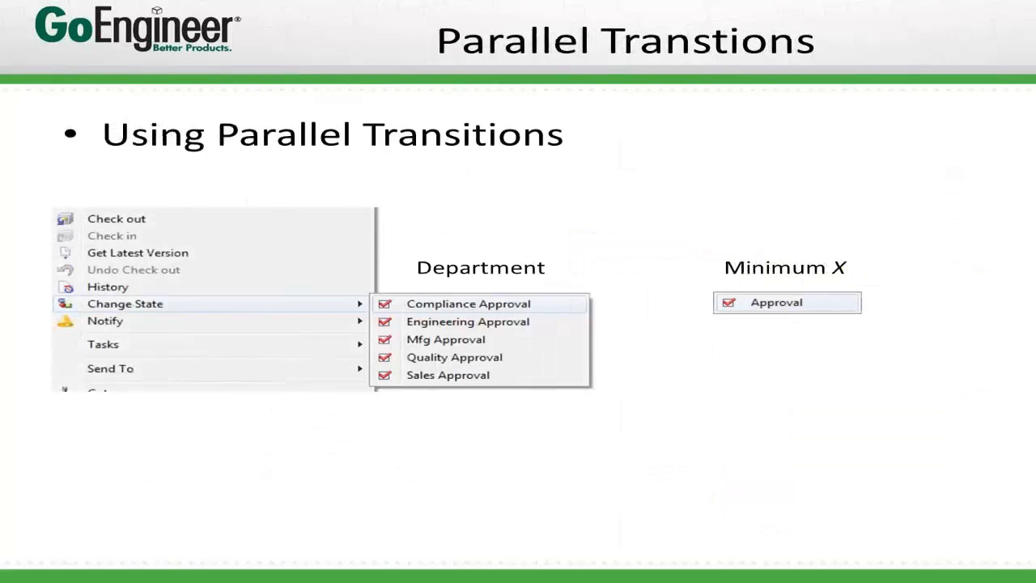
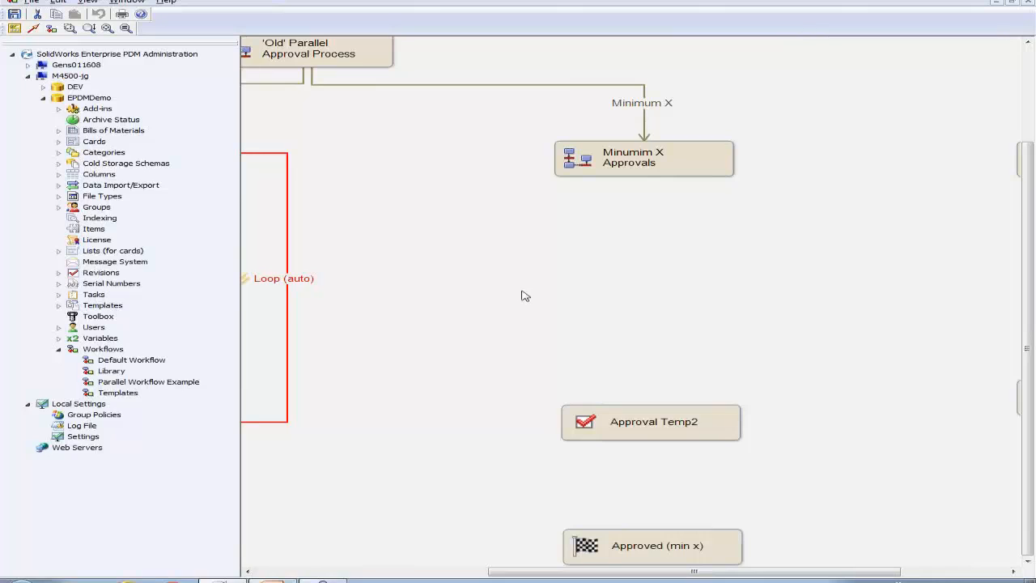
Create a new transition from the Minumim X Approvals state to the Approval Temp2 state and name it Approve
right_click(540, 292)
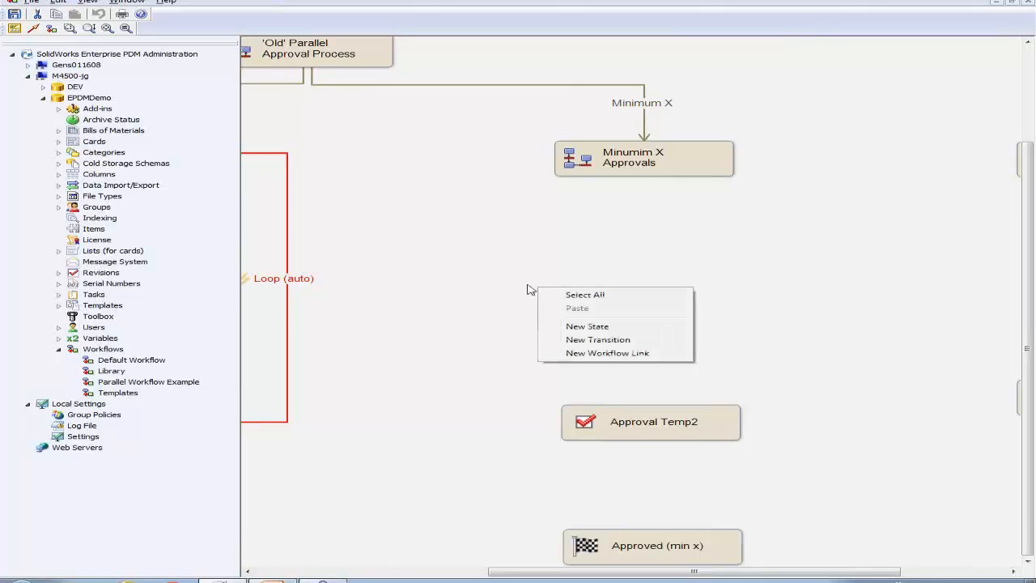
click(598, 340)
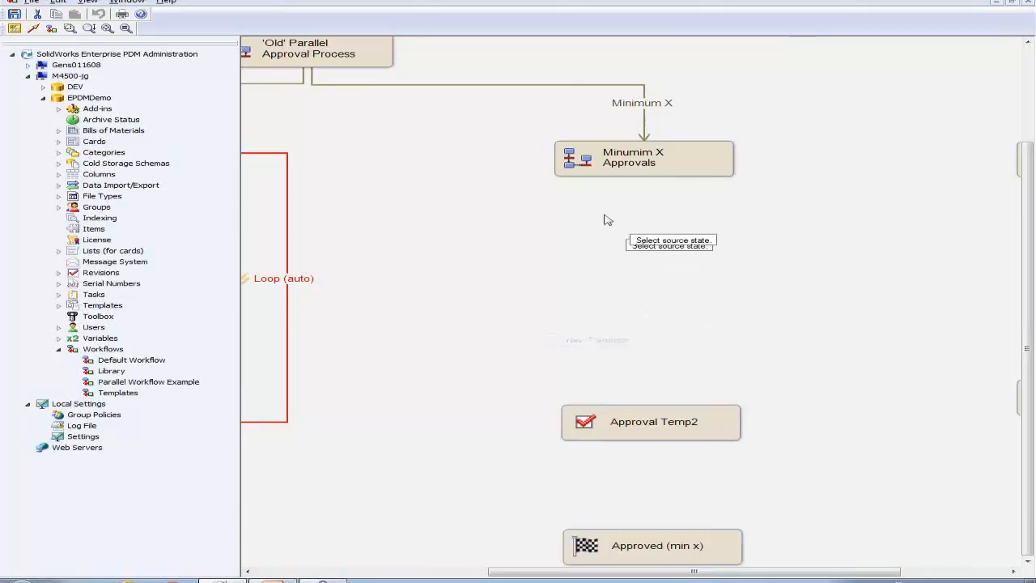
click(629, 176)
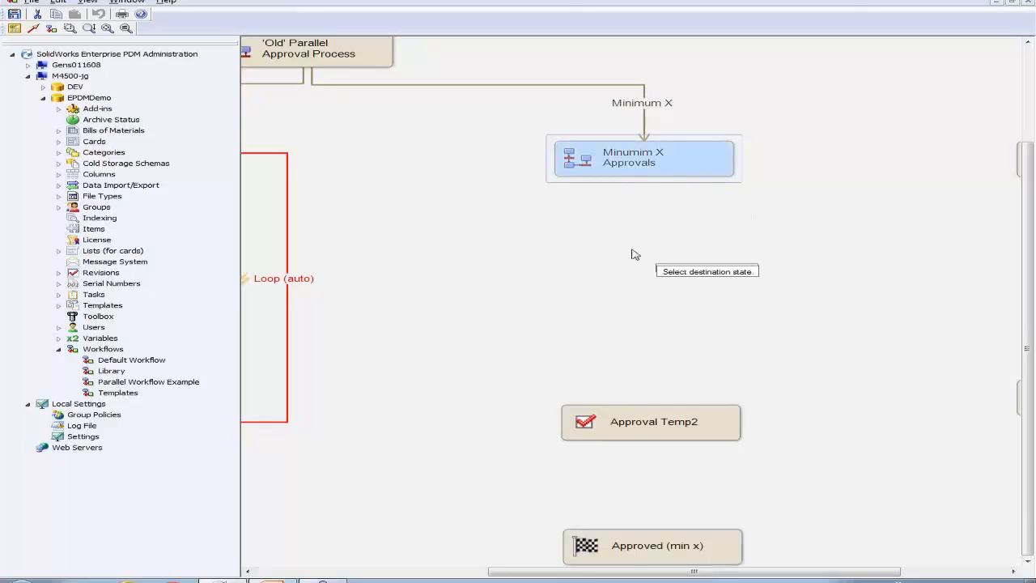
click(613, 426)
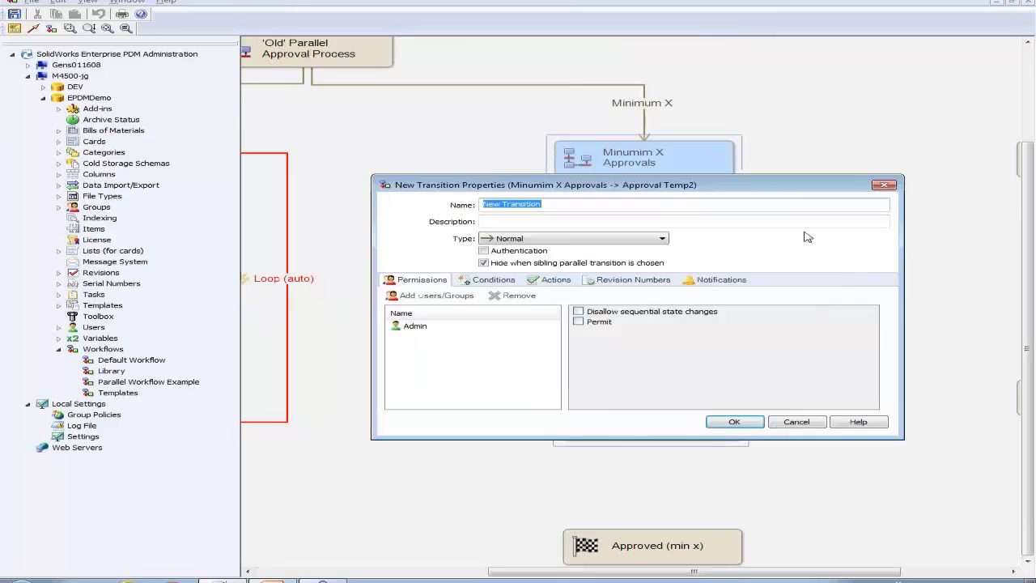
drag(629, 187, 691, 263)
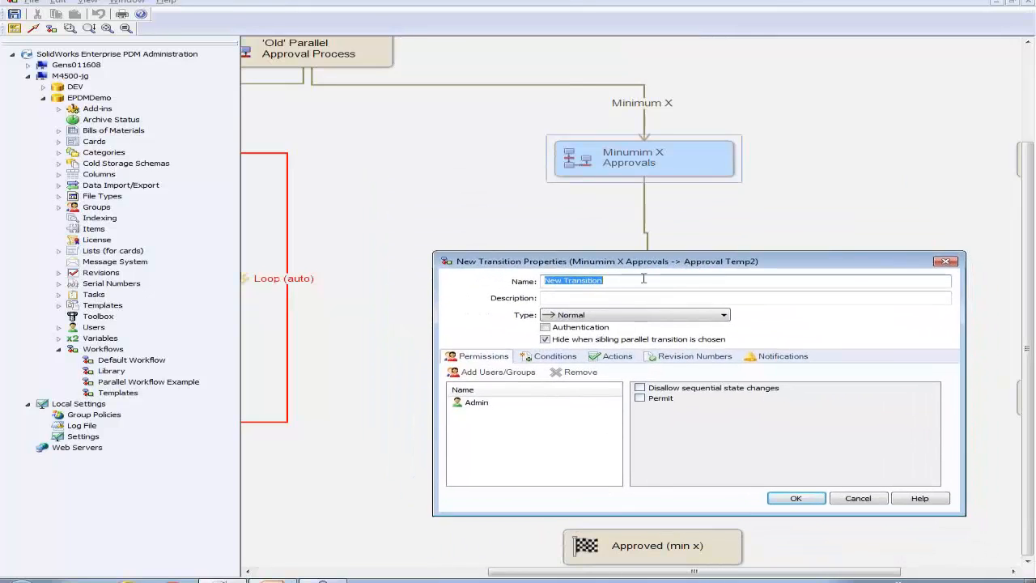
text(Approve)
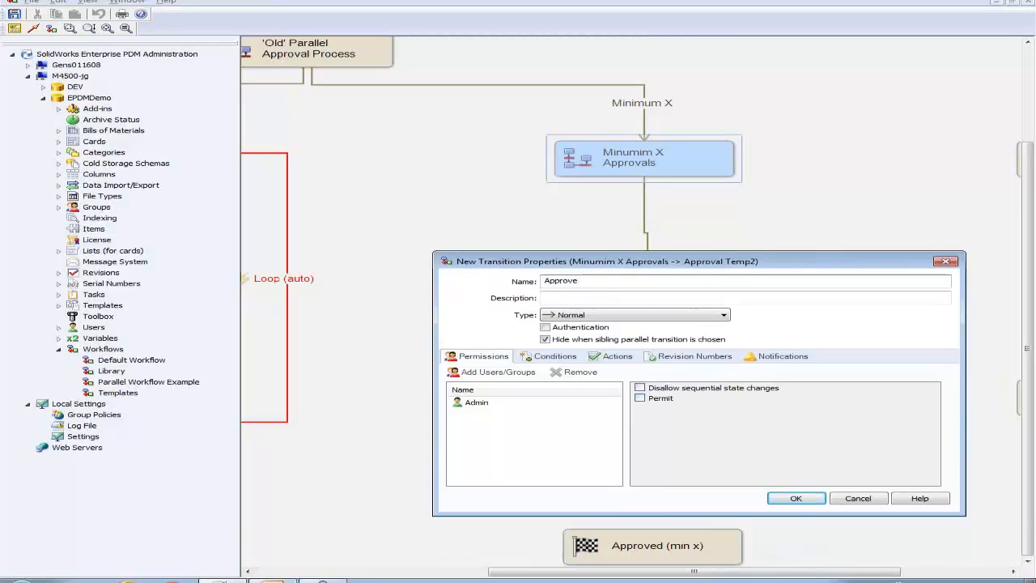
Add the Engineers, Mfg and Quality groups to the Approve transition, grant them the Permit permission and save it
drag(627, 261, 525, 131)
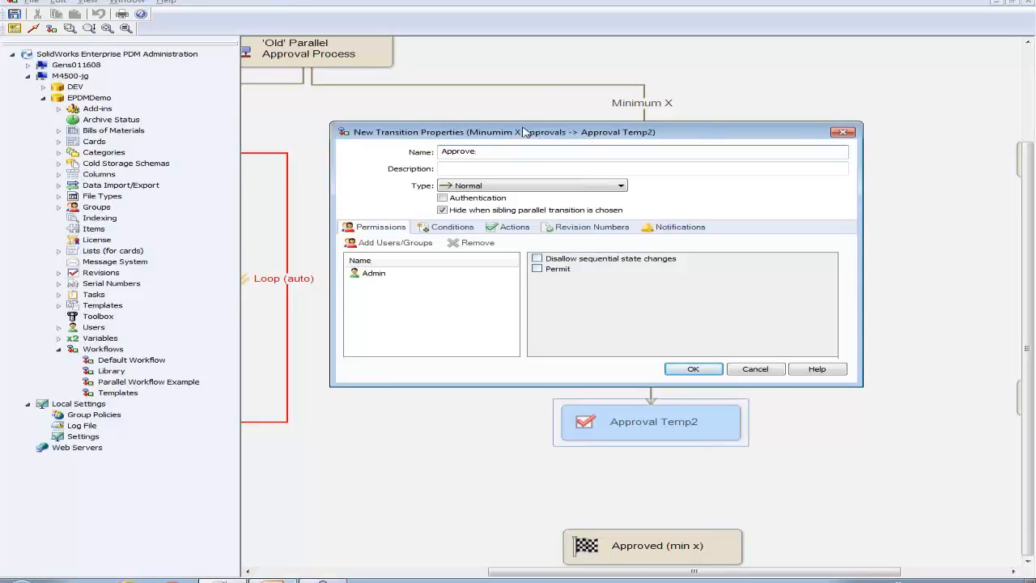
click(391, 242)
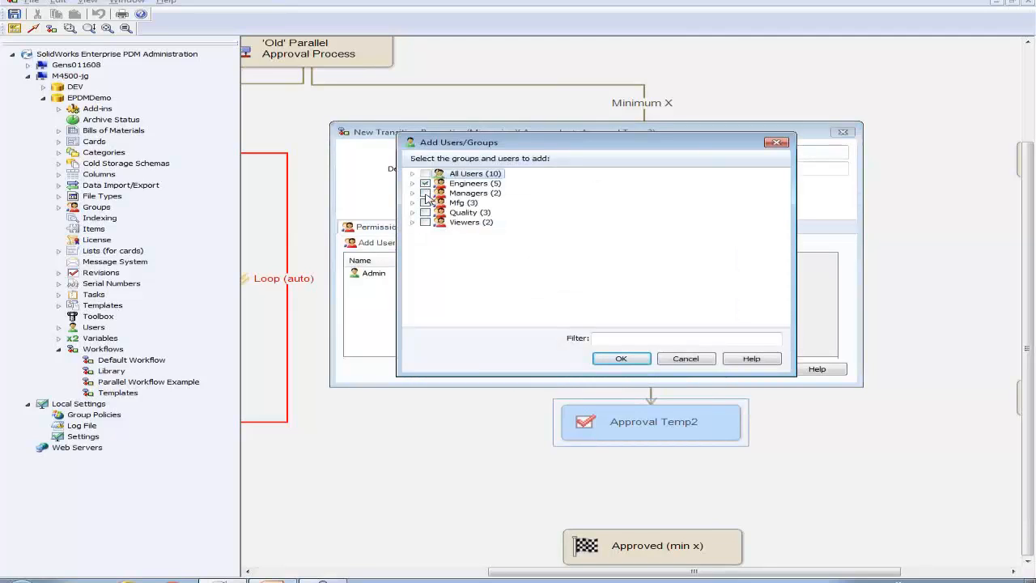
click(425, 202)
click(424, 212)
click(621, 359)
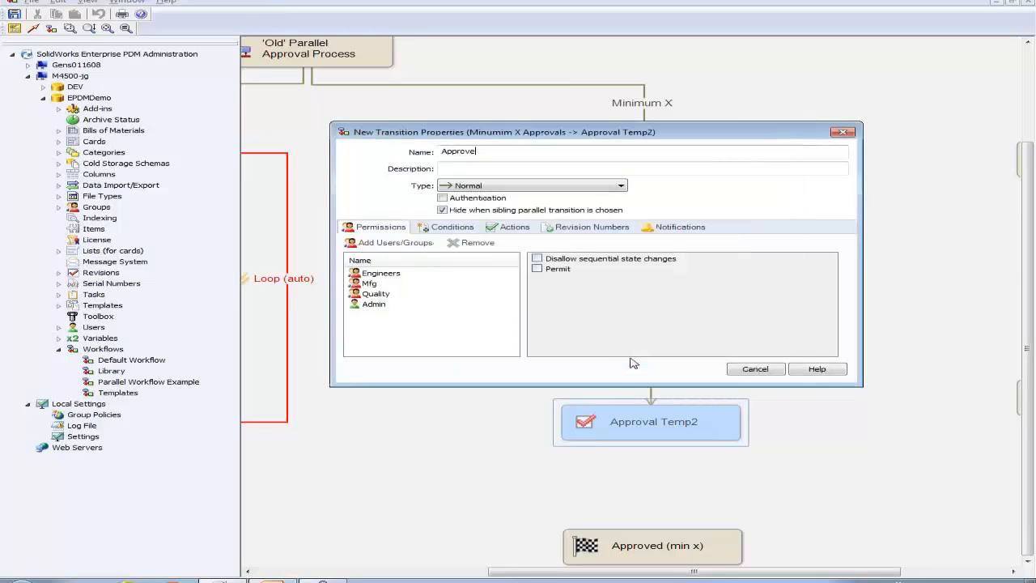
shift+click(375, 293)
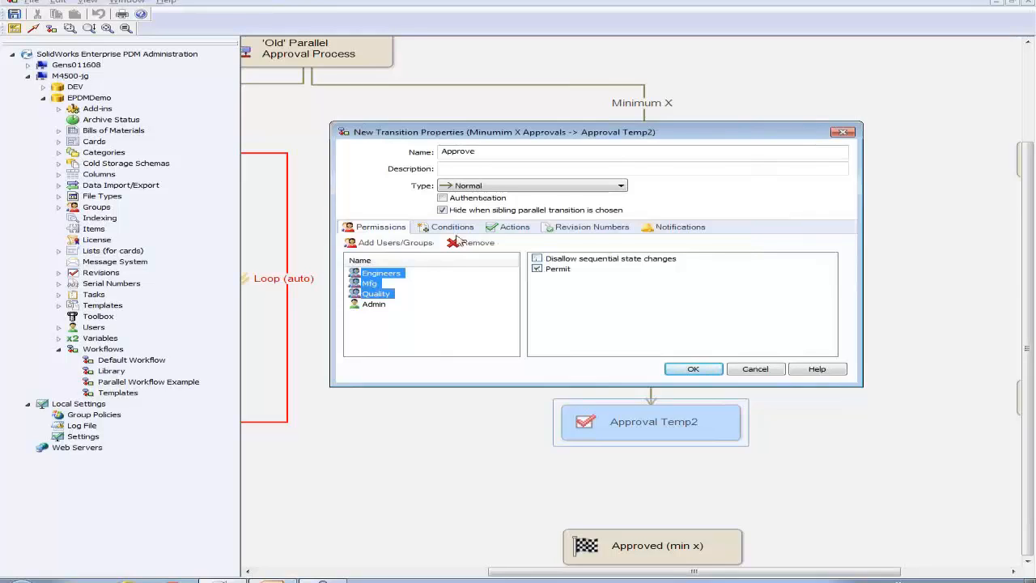
click(701, 370)
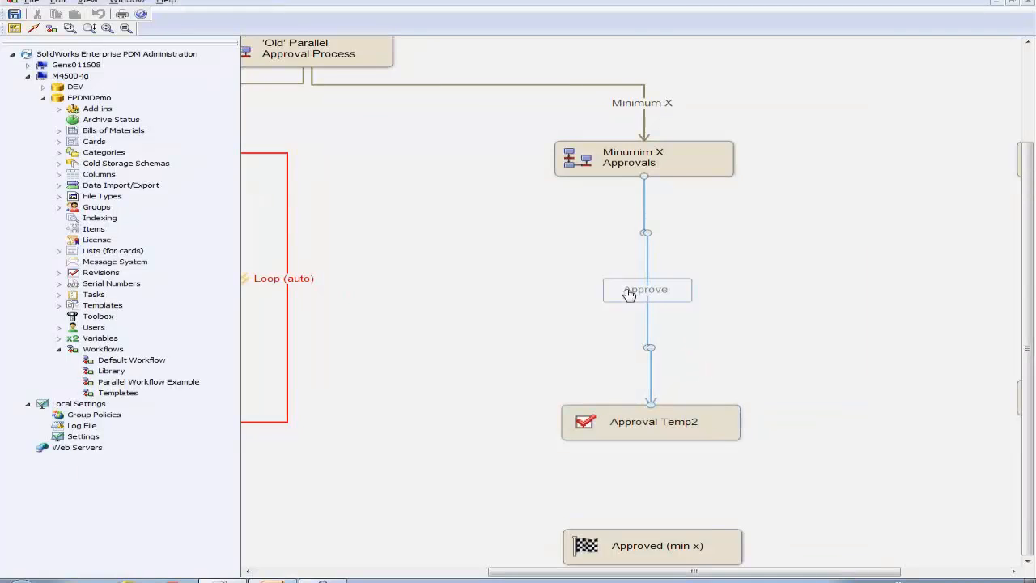
Route the Approve transition line well to the left of both states and shift its arrow end slightly left on Approval Temp2
drag(649, 307, 444, 300)
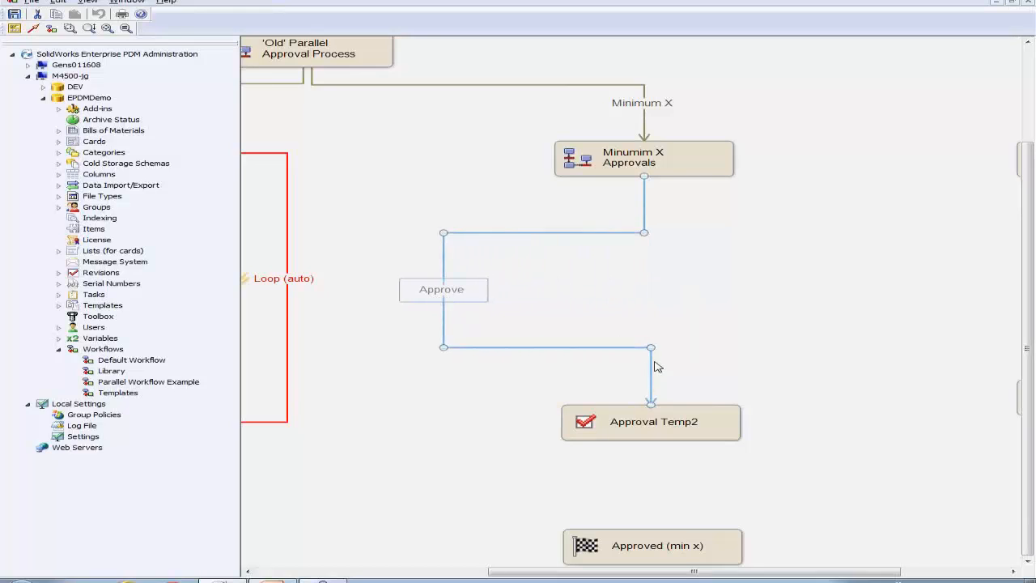
drag(651, 363, 641, 362)
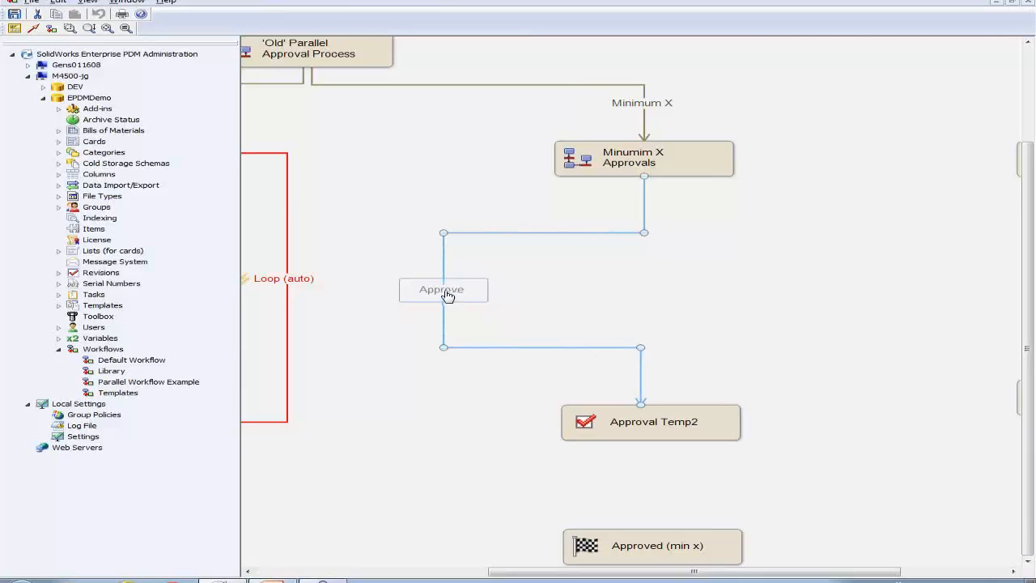
Add a Set Variable action described as "Set Approver 1" to the Approve transition, setting Approval 1 to %userdata%
double_click(448, 295)
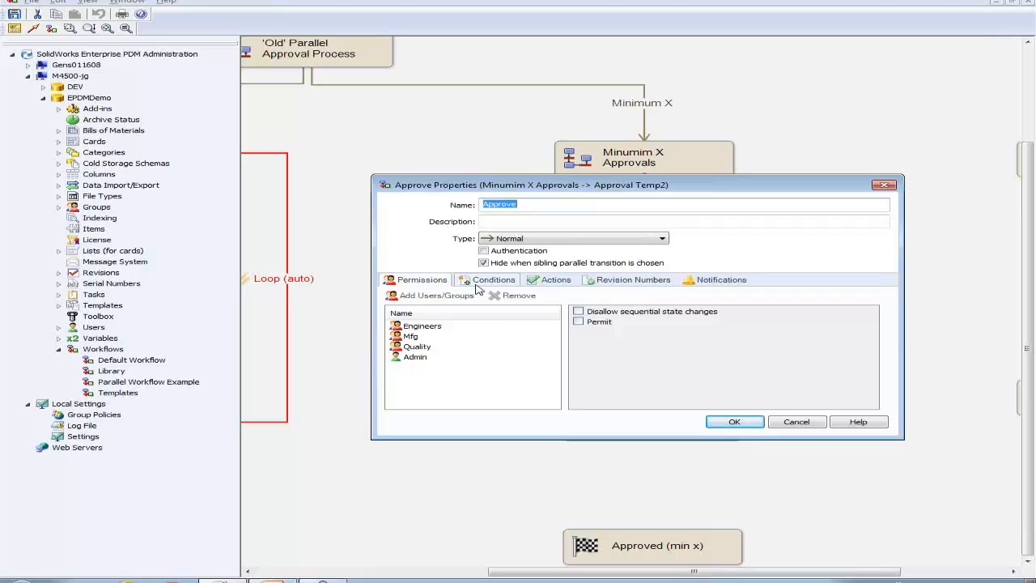
click(555, 282)
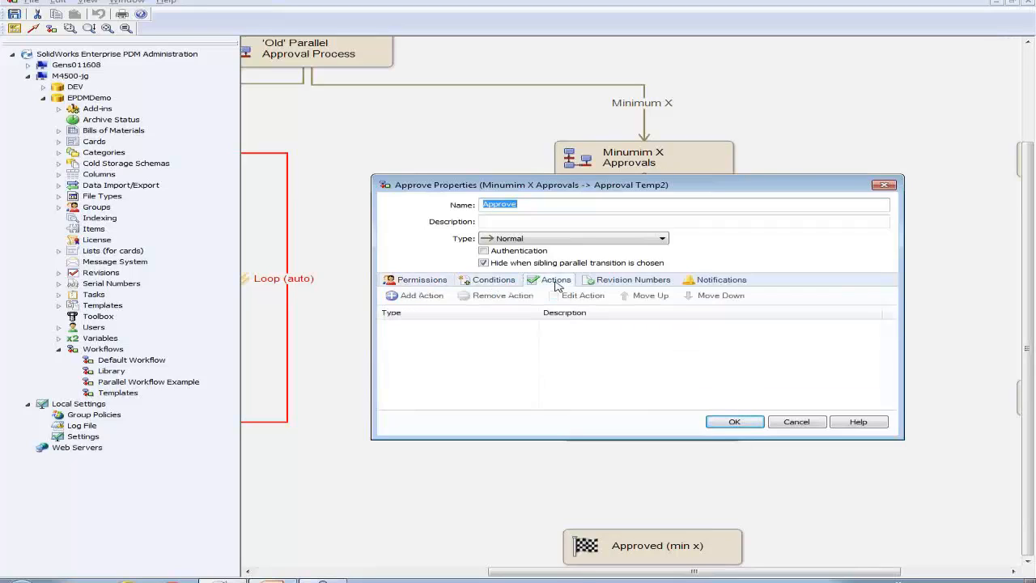
click(417, 296)
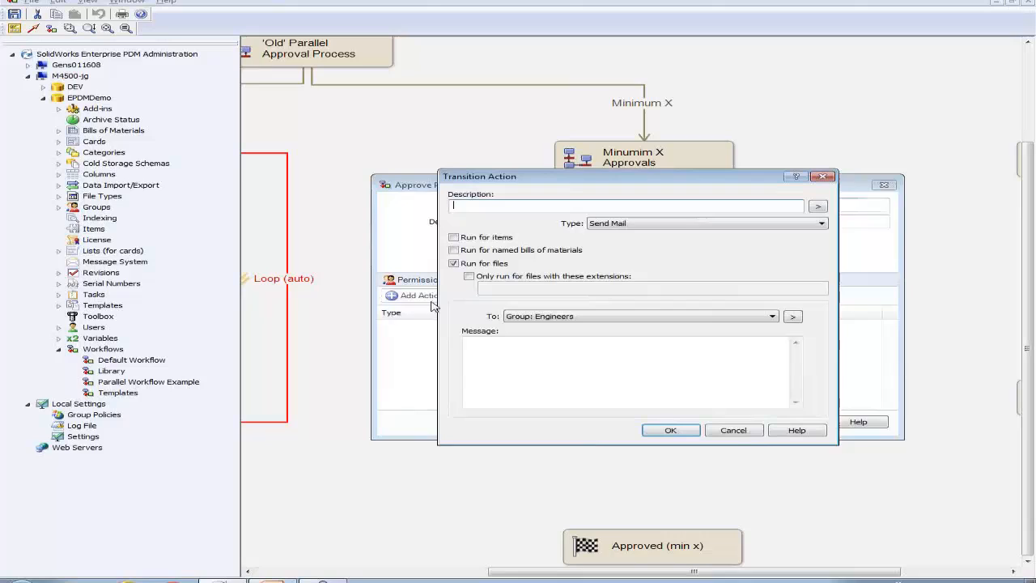
click(615, 225)
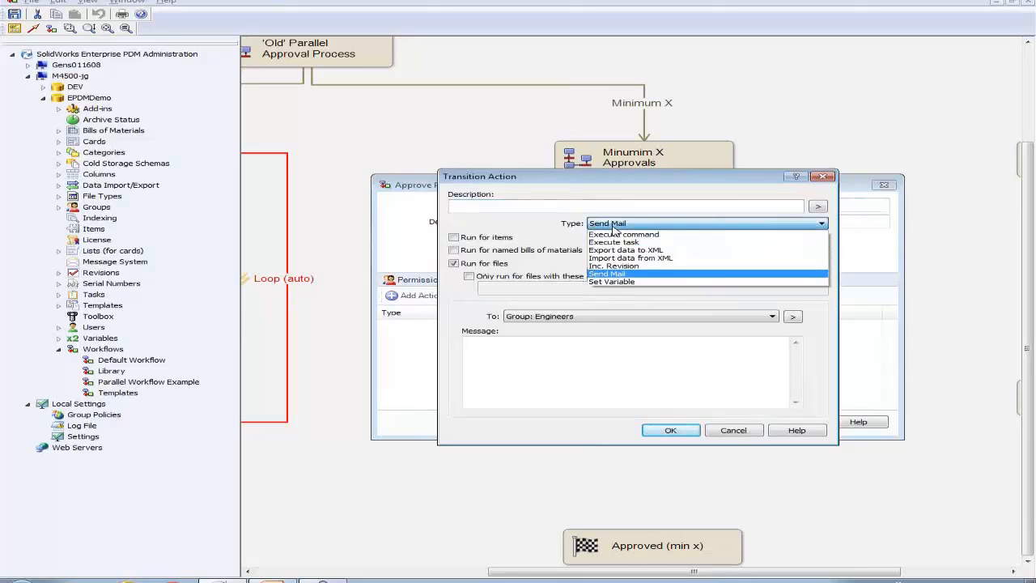
click(628, 281)
click(637, 316)
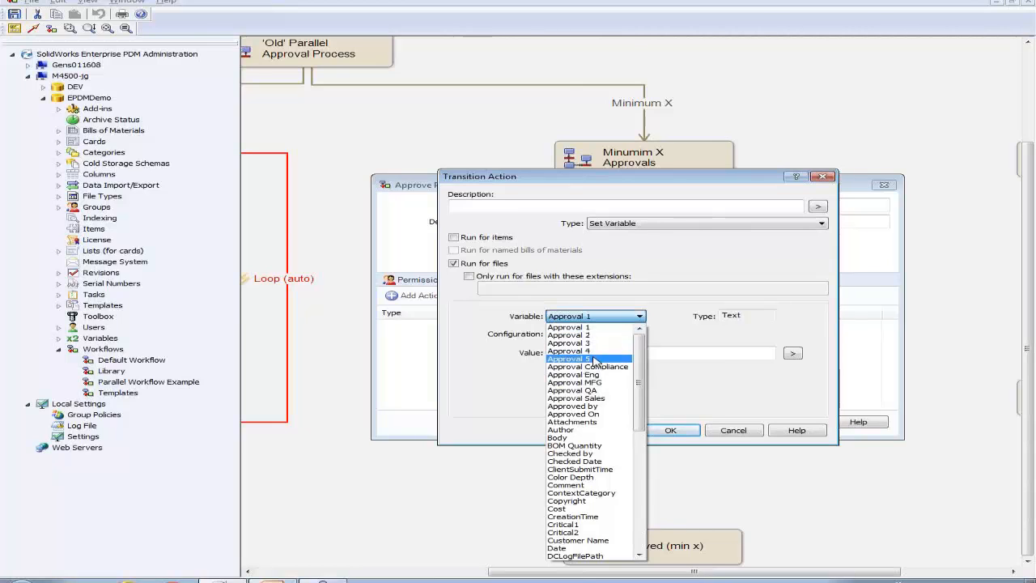
click(594, 328)
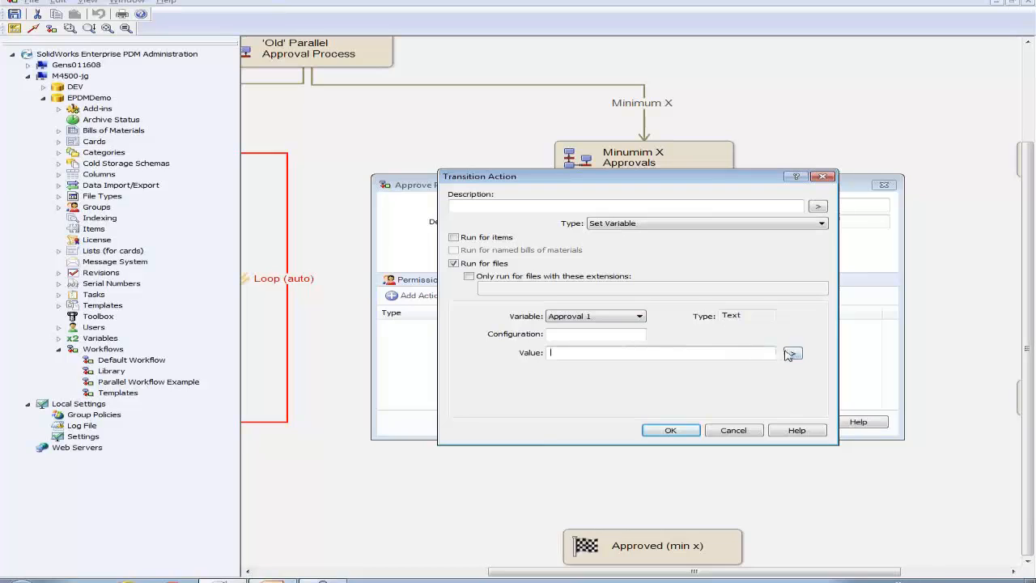
click(791, 353)
click(860, 534)
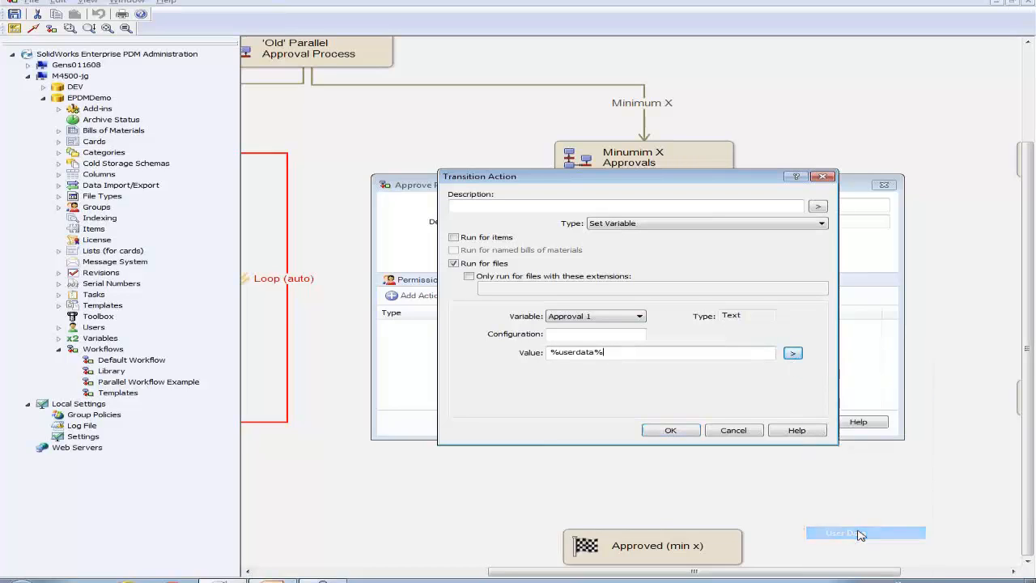
click(480, 205)
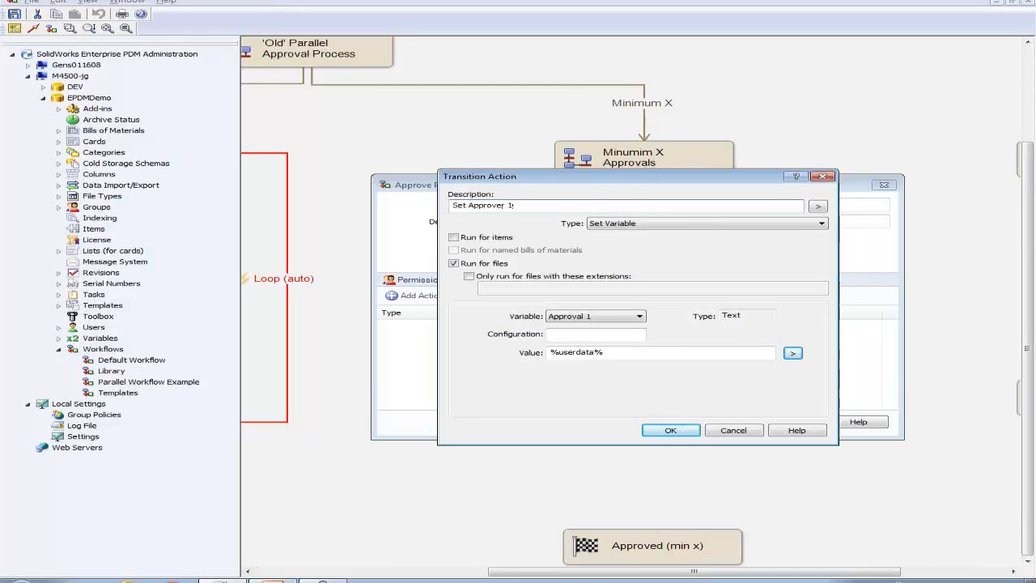
click(670, 429)
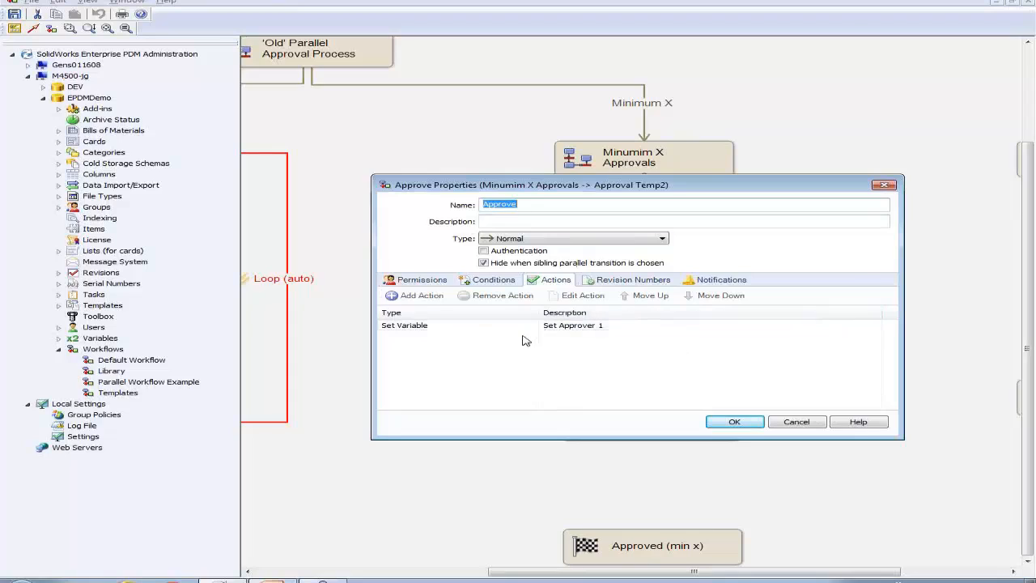
Add a condition to the Approve transition requiring Approval 1 with Text Equal To and an empty value
click(492, 279)
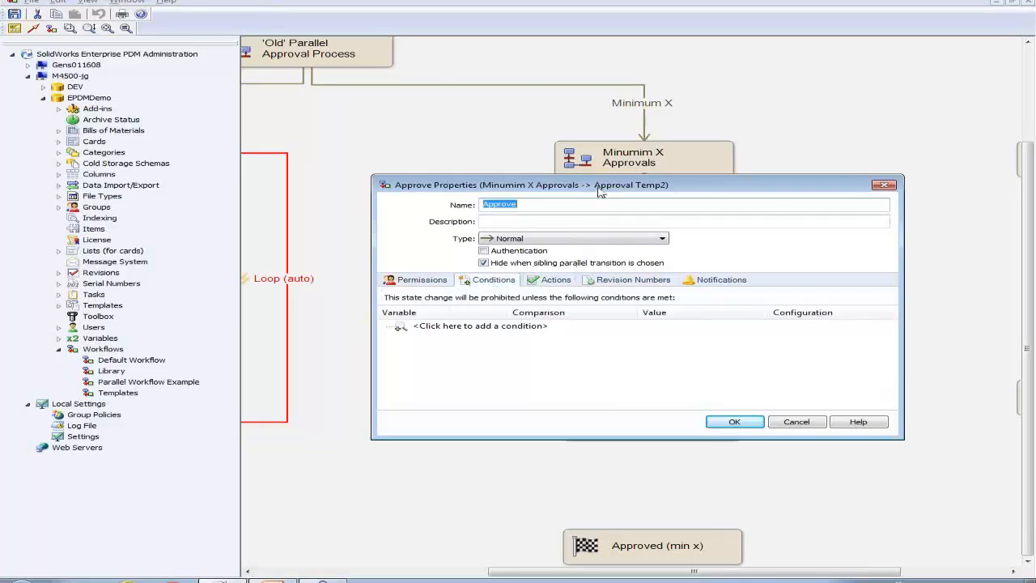
drag(595, 187, 542, 185)
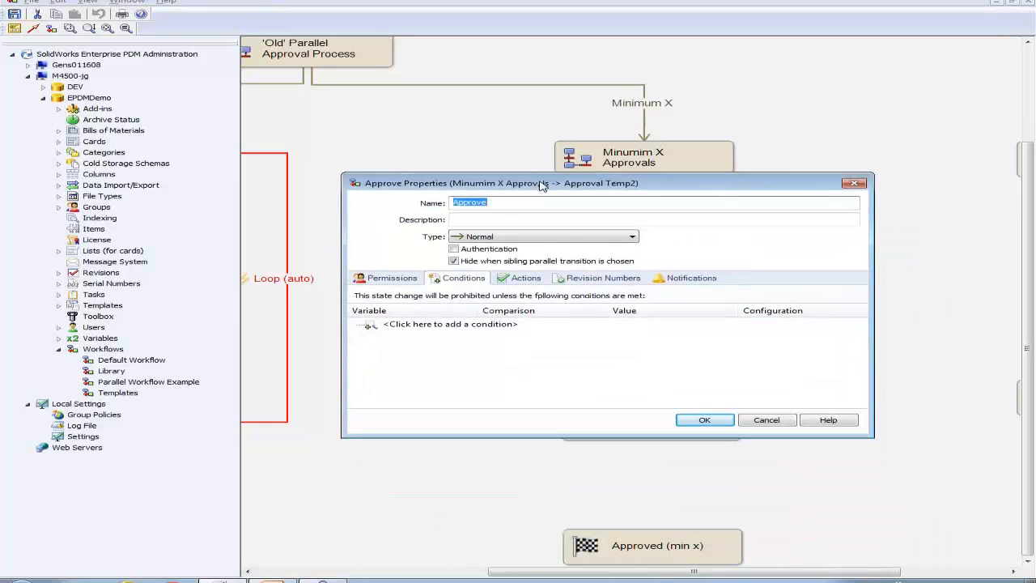
click(414, 328)
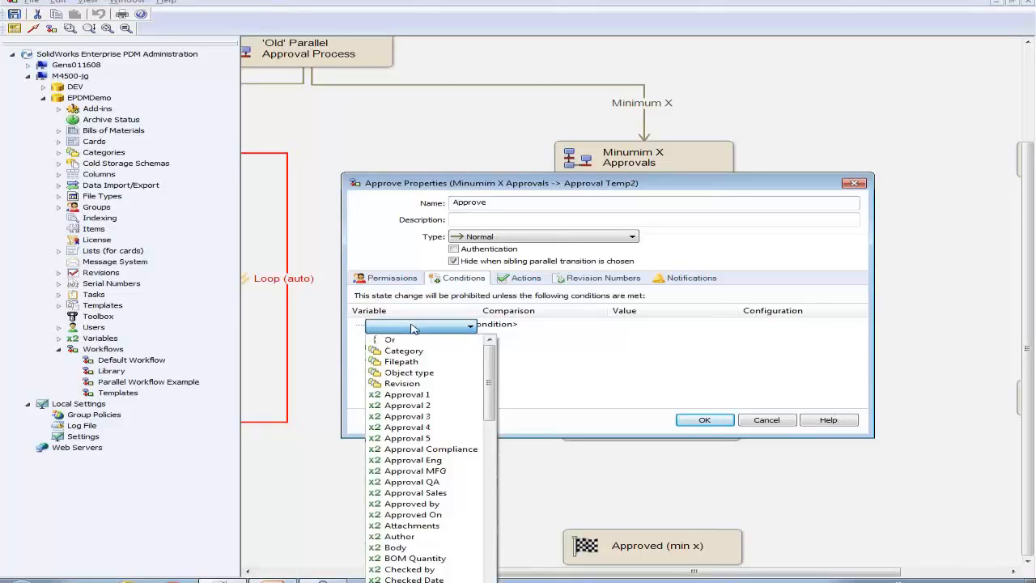
click(409, 394)
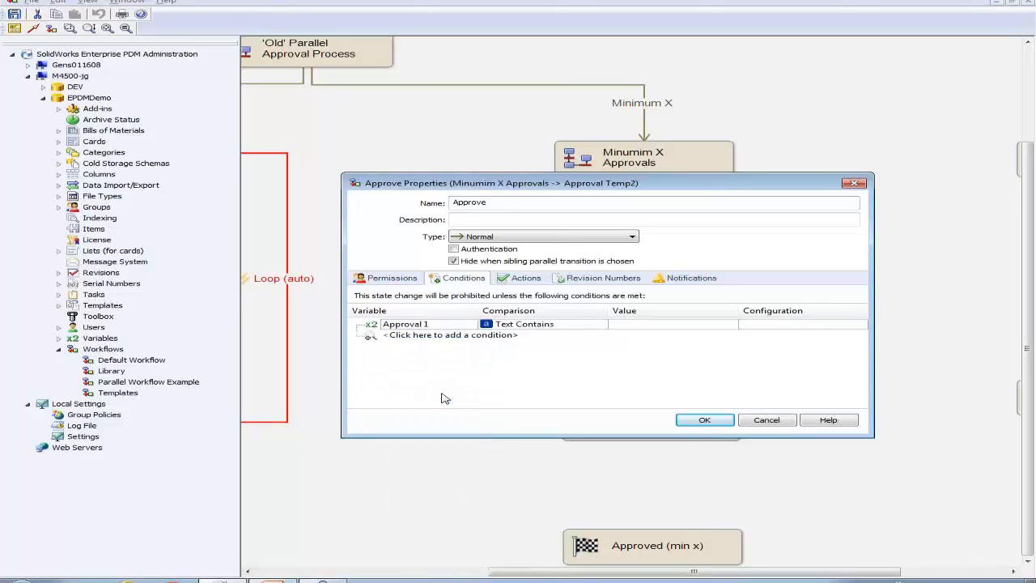
click(564, 328)
click(564, 338)
Add Text Equal To conditions with empty values for Approval 2 and Approval 3, and save the transition
click(439, 343)
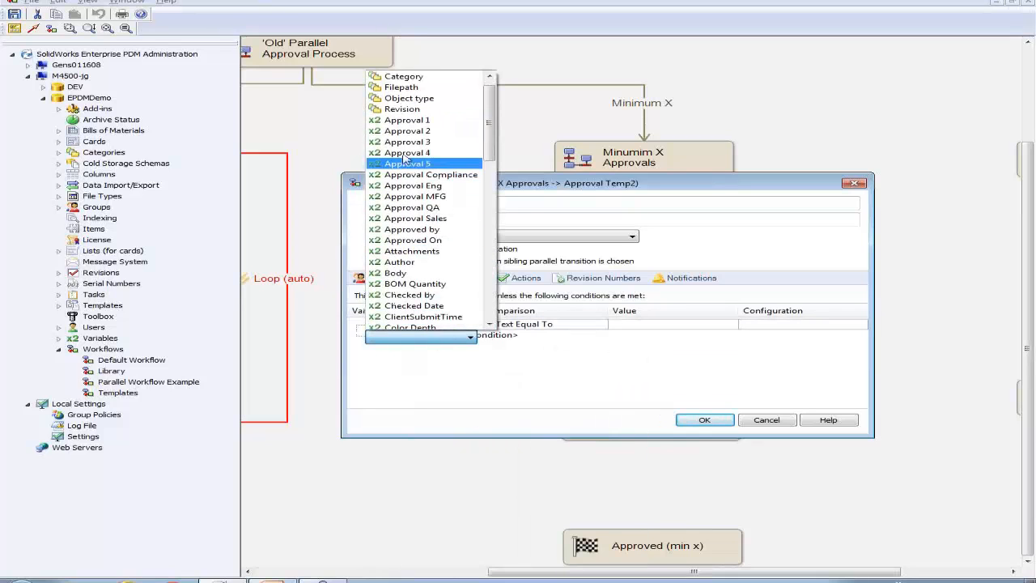
click(408, 140)
click(575, 335)
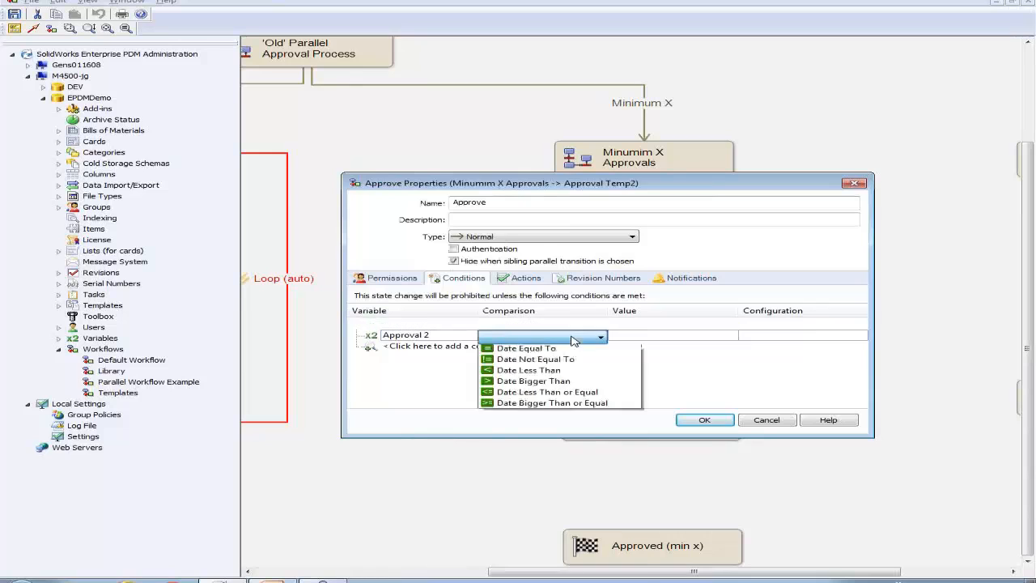
click(591, 351)
click(427, 347)
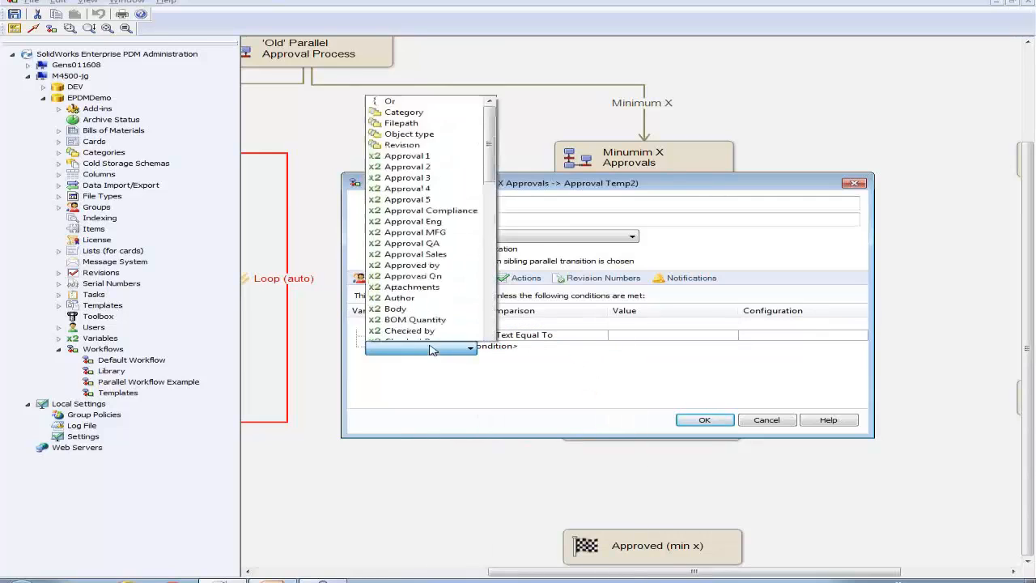
click(407, 152)
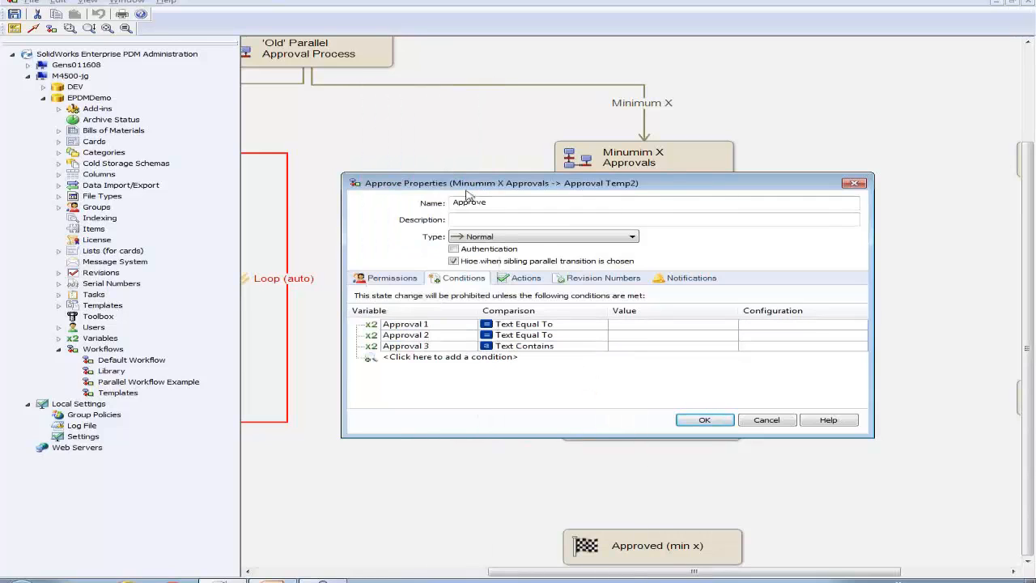
click(576, 348)
click(572, 362)
click(696, 420)
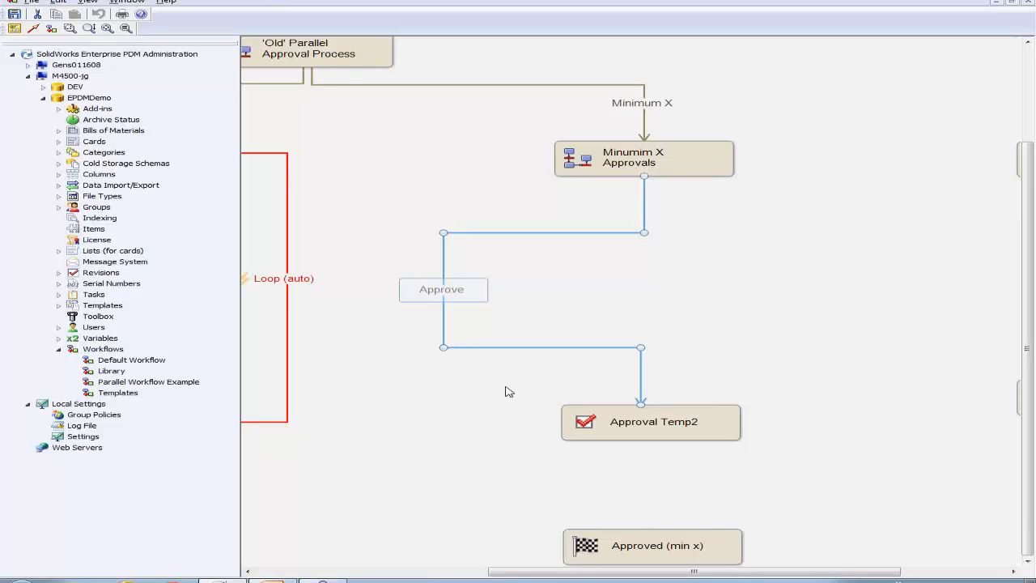
Create a second transition from Minumim X Approvals to Approval Temp2 and name it Approve
right_click(663, 273)
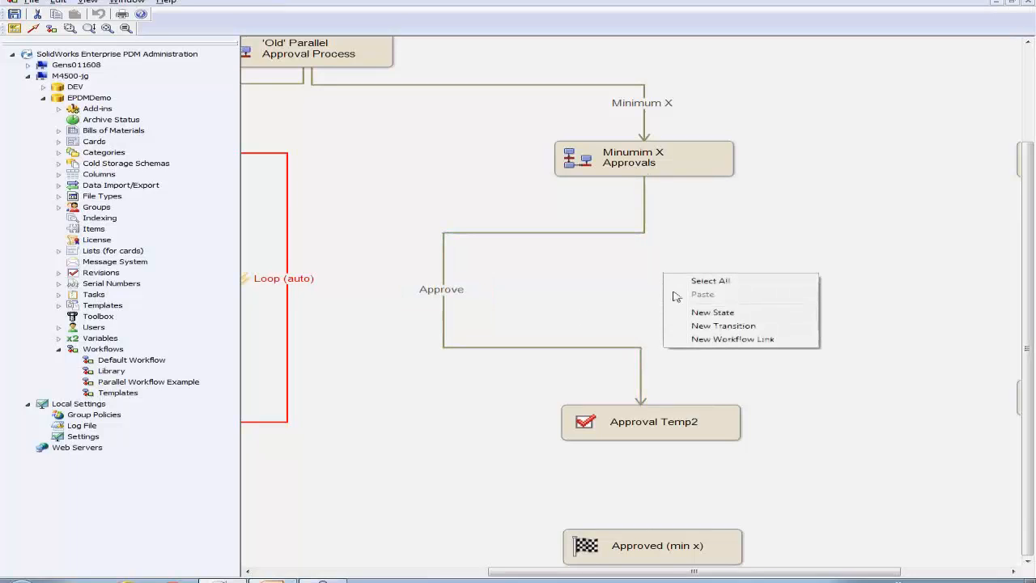
click(724, 327)
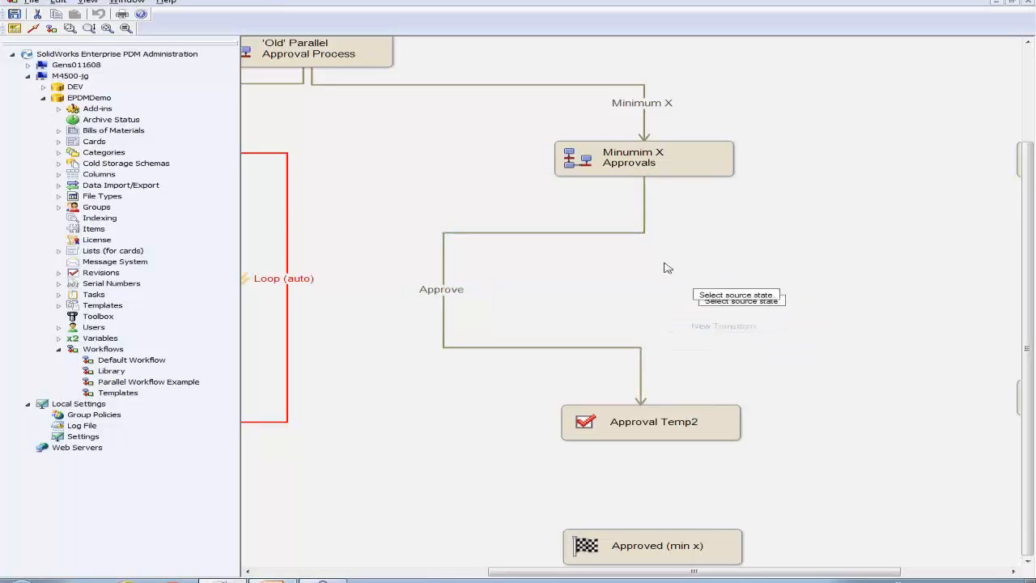
click(615, 172)
click(617, 422)
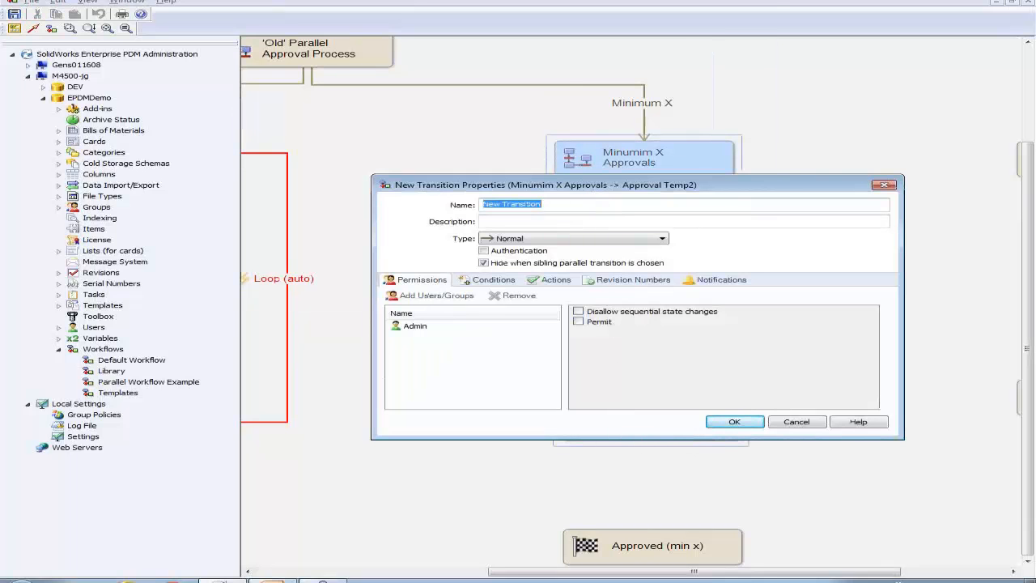
text(Approve)
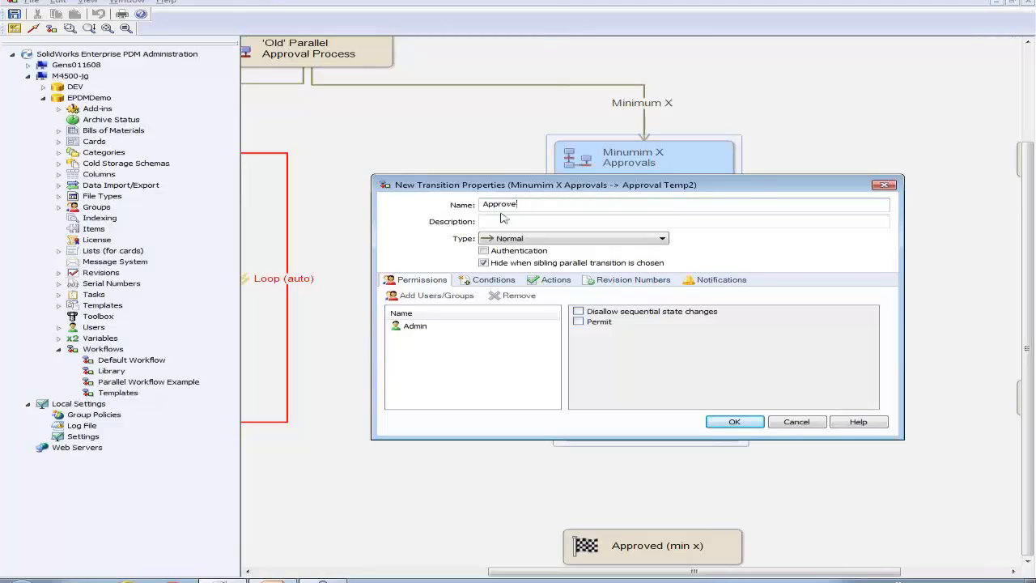
Add the Engineers, Mfg and Quality groups to the new Approve transition and grant them the Permit right
click(428, 296)
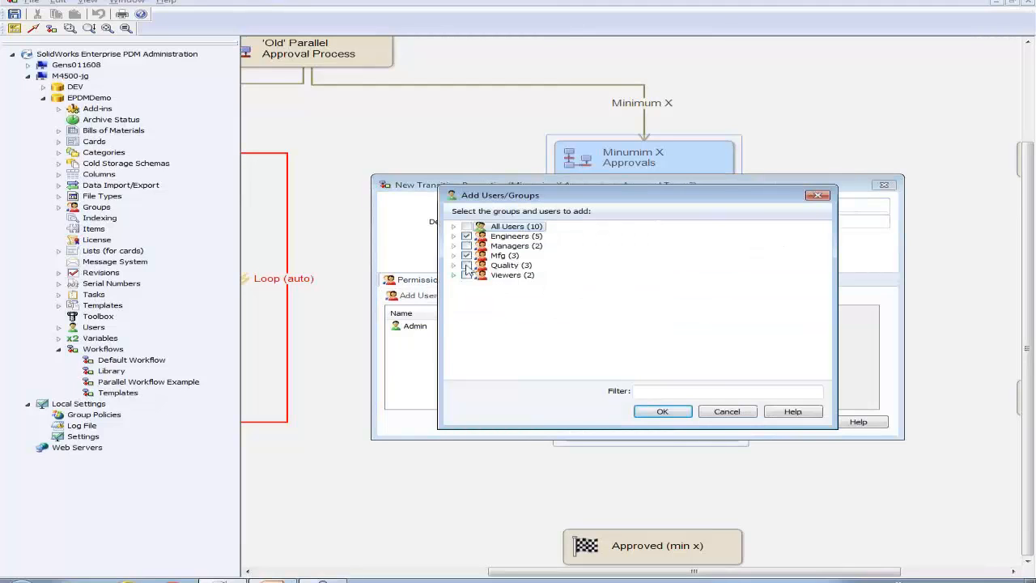
click(467, 266)
click(662, 411)
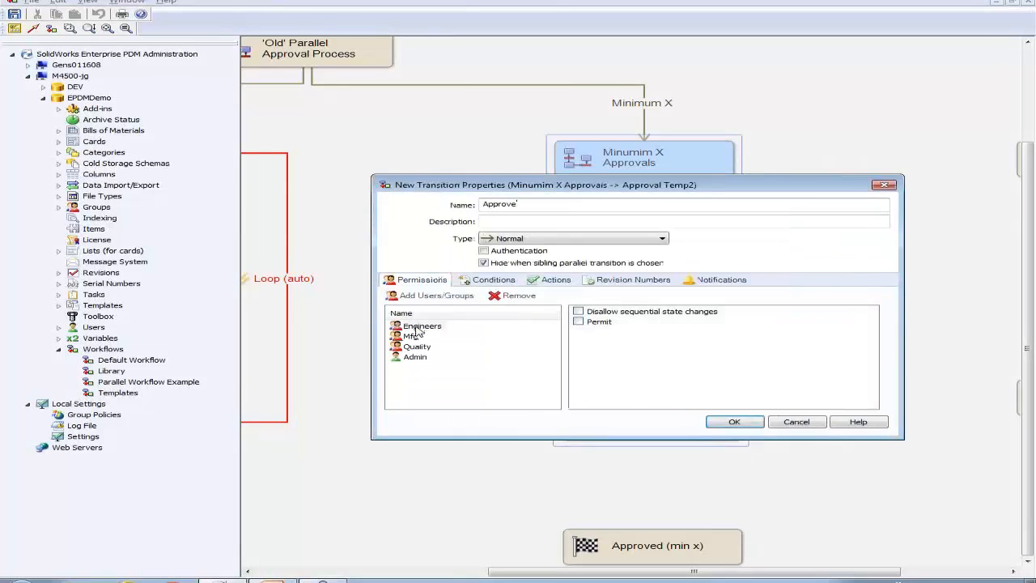
drag(419, 328, 422, 348)
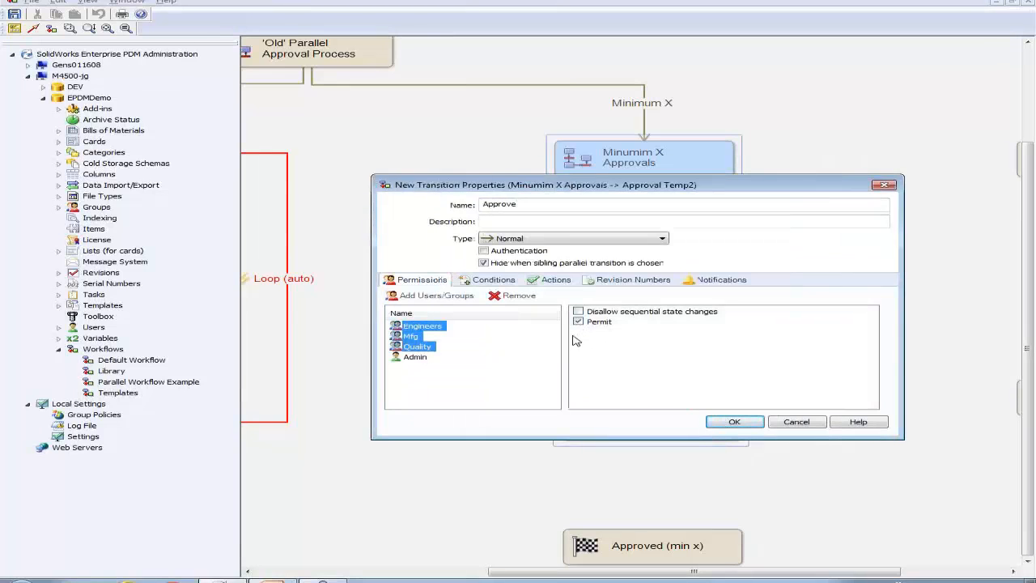
Add a Set Variable action described as "Set Approver 2" to the new Approve transition, setting Approval 2 to %userdata%
click(555, 281)
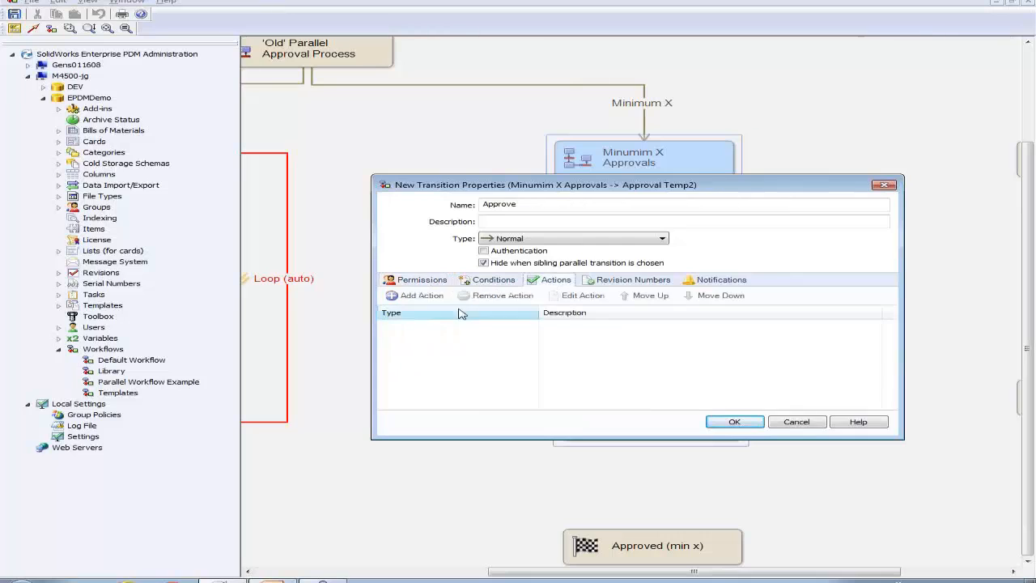
click(413, 296)
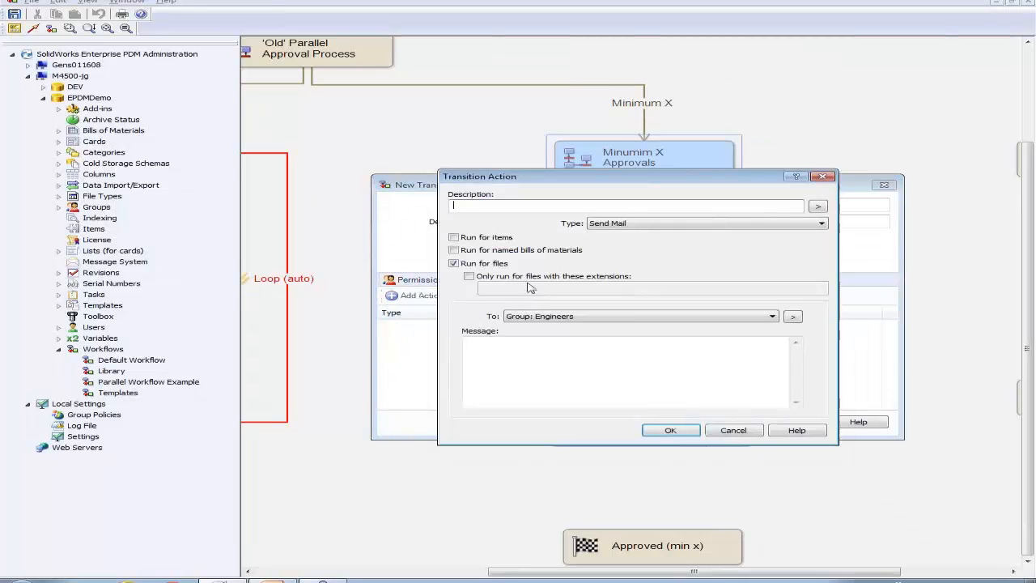
click(617, 227)
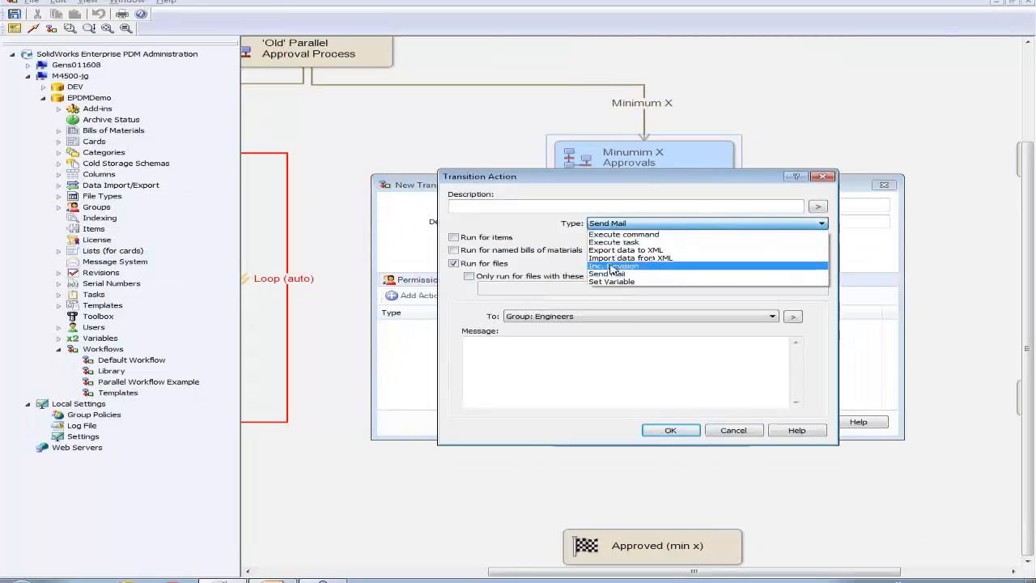
click(609, 282)
click(578, 317)
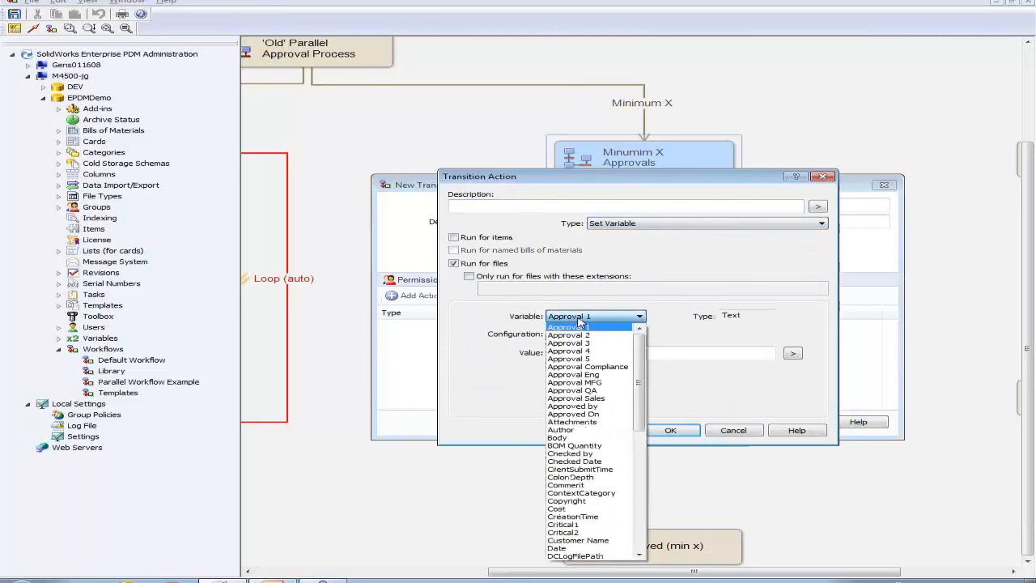
click(575, 335)
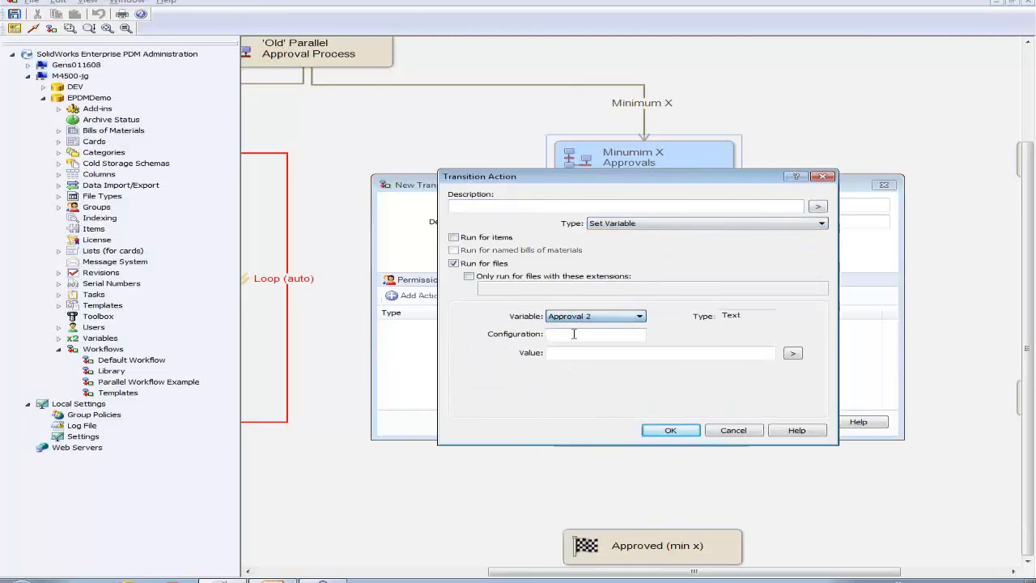
click(792, 354)
click(844, 537)
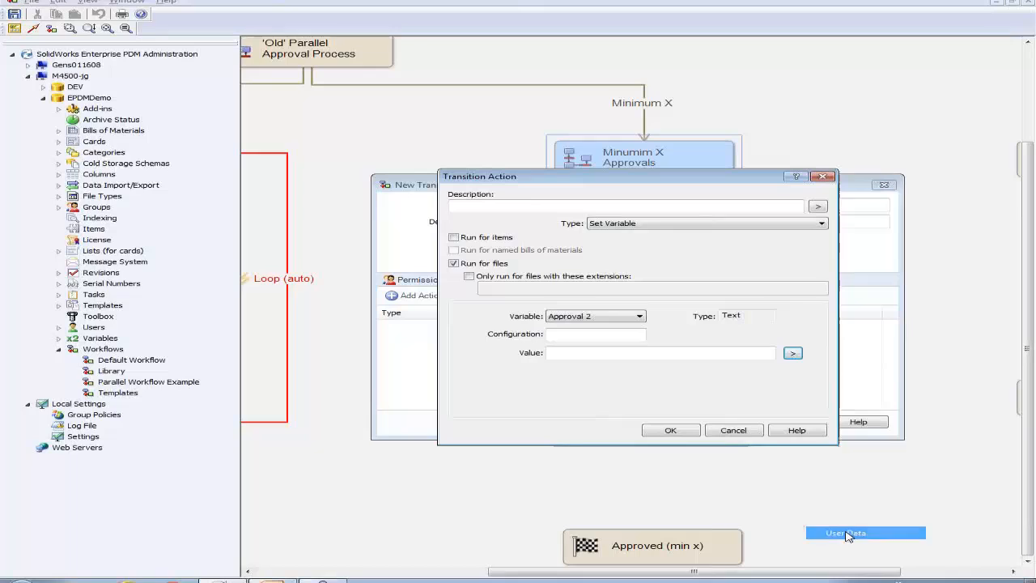
click(516, 203)
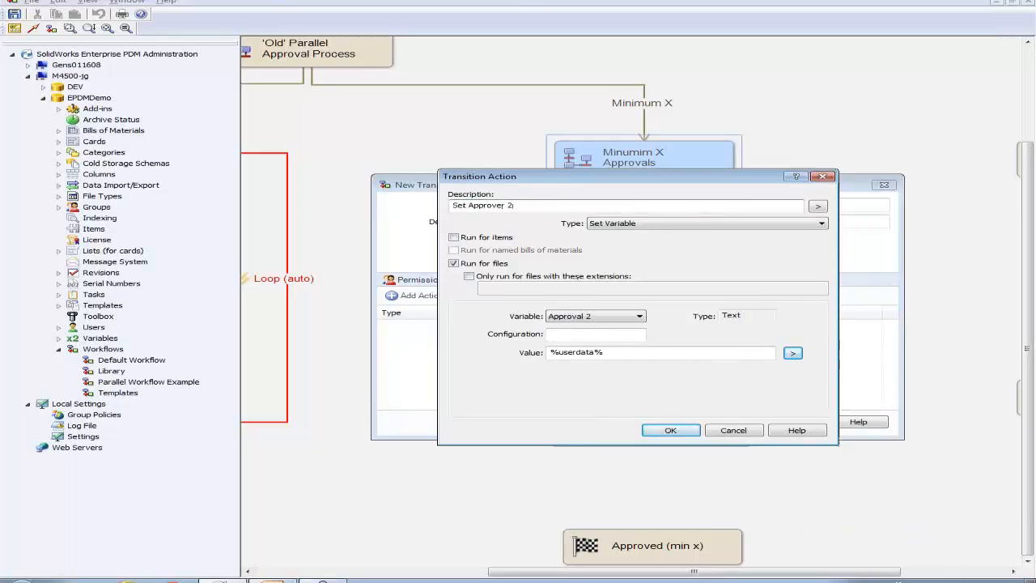
click(670, 430)
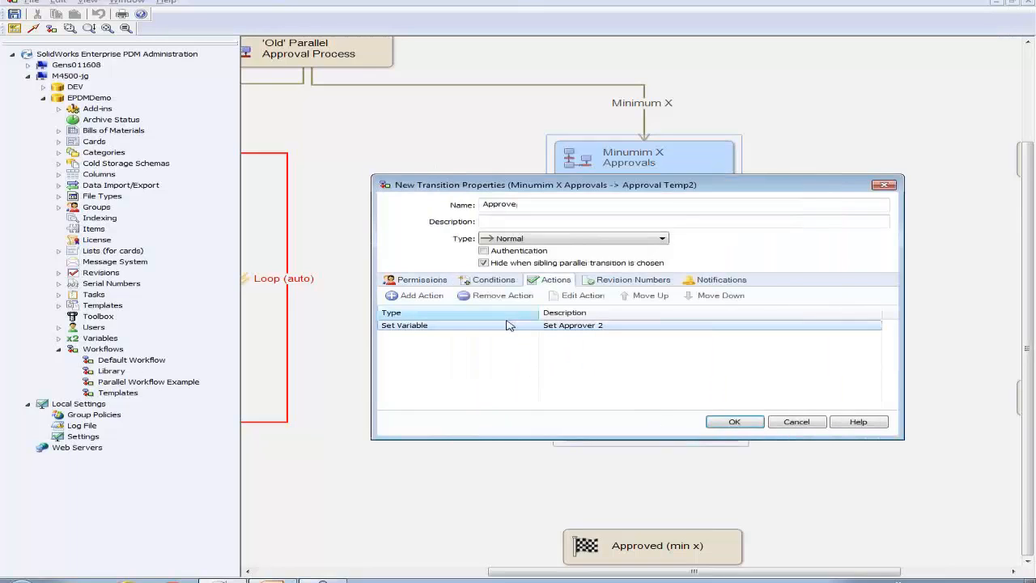
Add a condition to the new Approve transition requiring Approval 1 with Text Contains and the value %
click(484, 280)
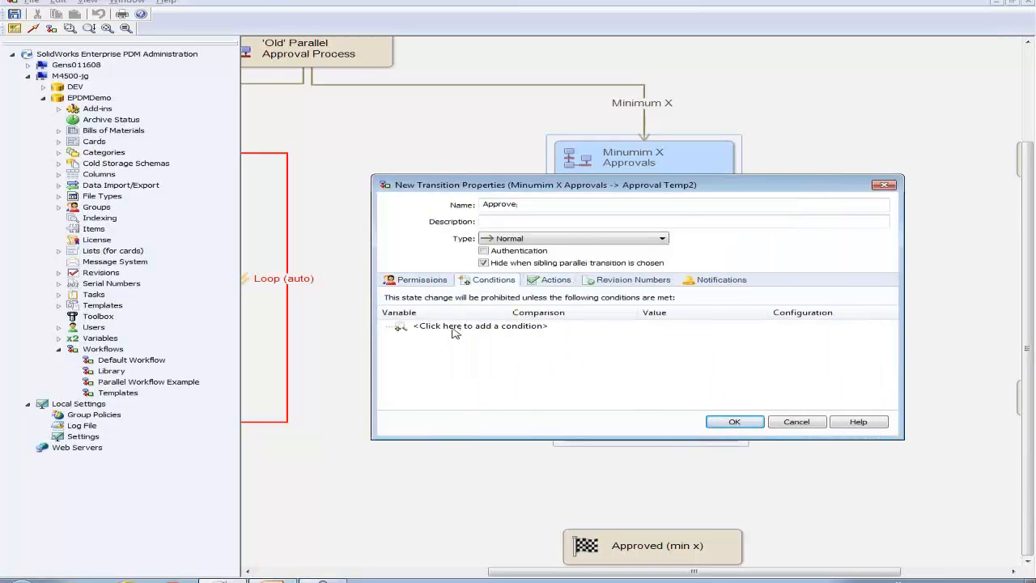
click(453, 327)
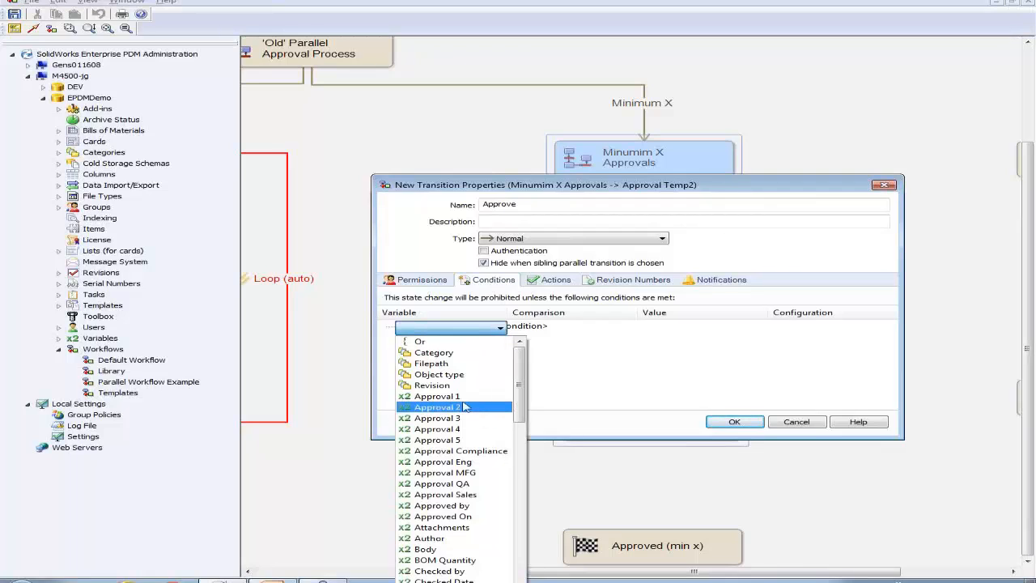
click(437, 395)
click(670, 327)
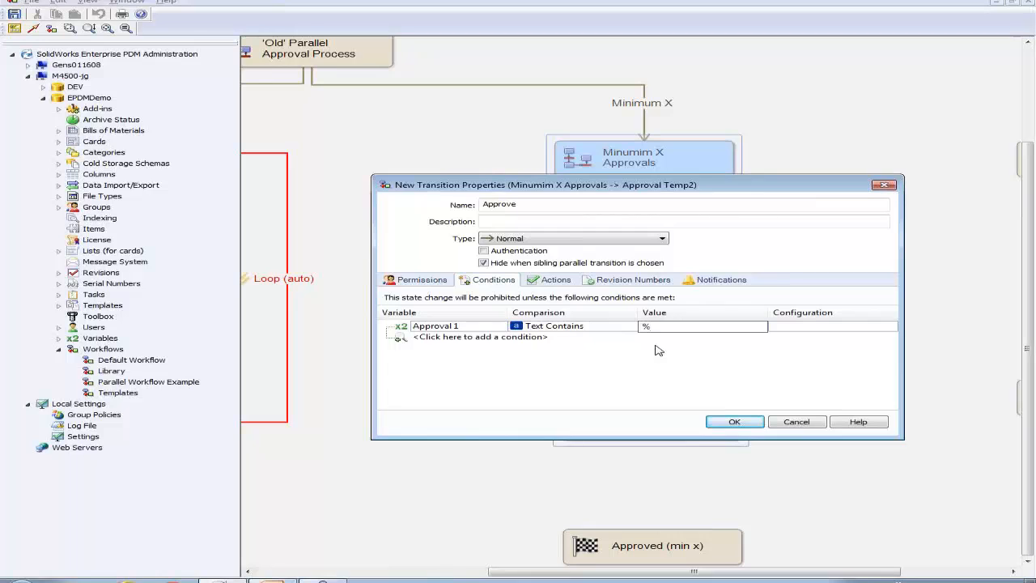
Add Text Equal To conditions with empty values for Approval 2 and Approval 3, and save the second Approve transition
click(451, 339)
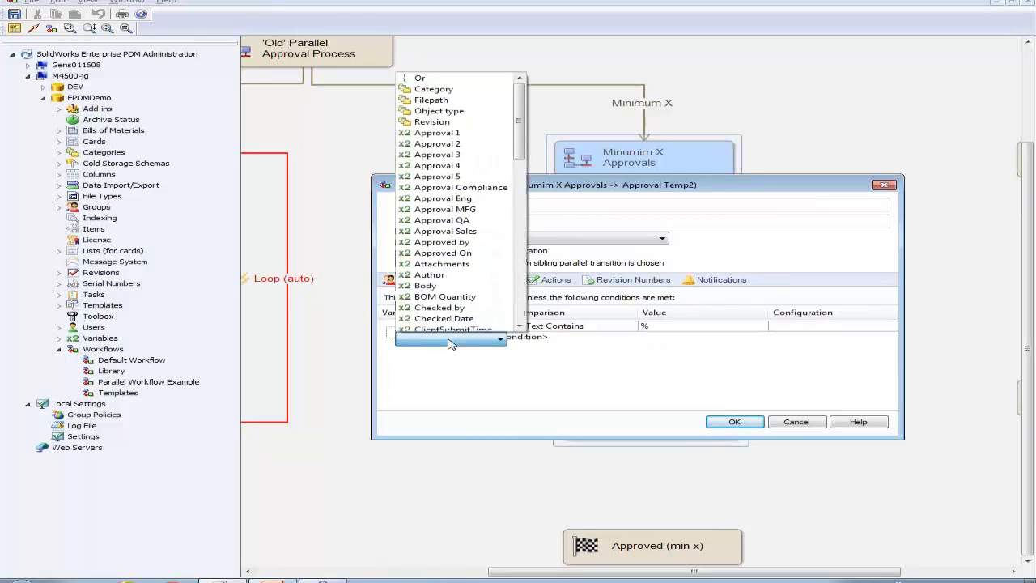
click(437, 133)
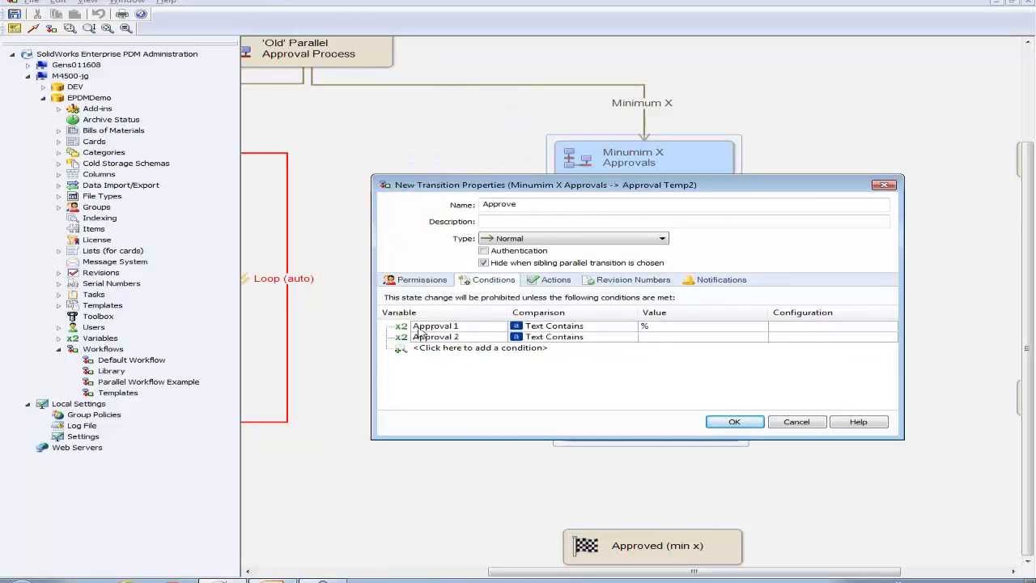
click(592, 338)
click(592, 352)
click(464, 350)
click(457, 156)
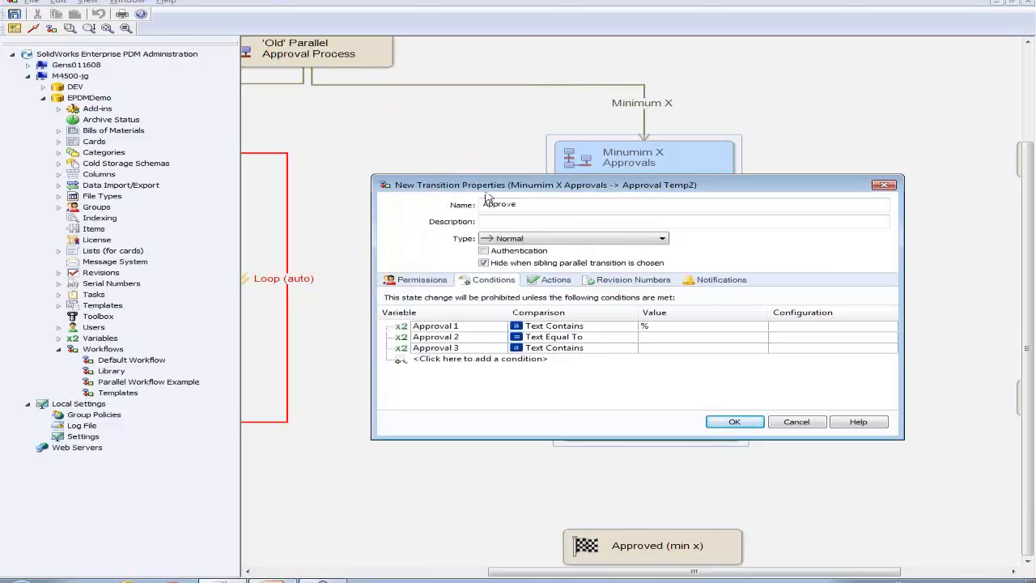
click(582, 347)
click(640, 362)
click(731, 422)
Route the second Approve transition line to the left, between the first Approve line and the two states
drag(650, 280, 515, 281)
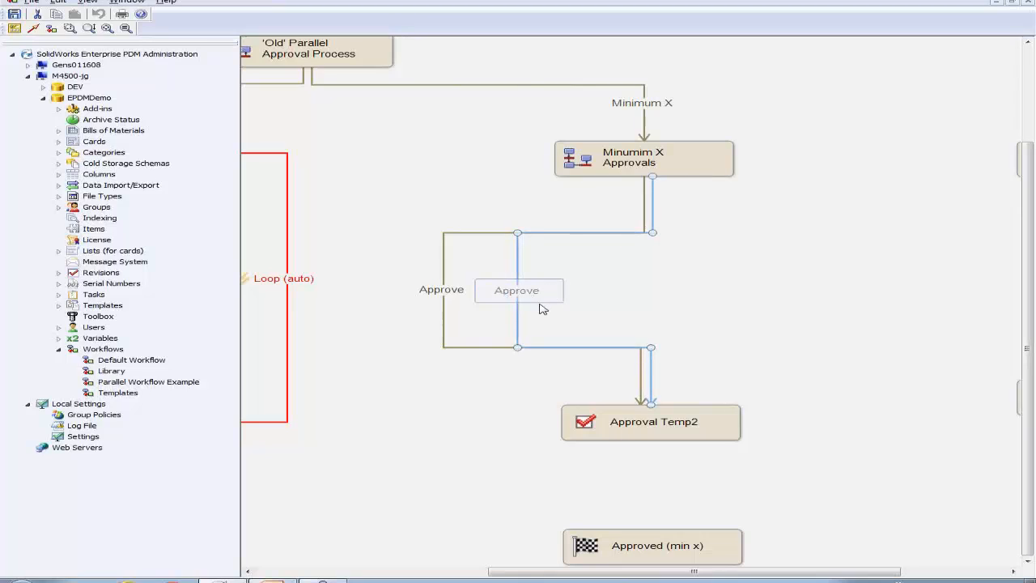
click(429, 293)
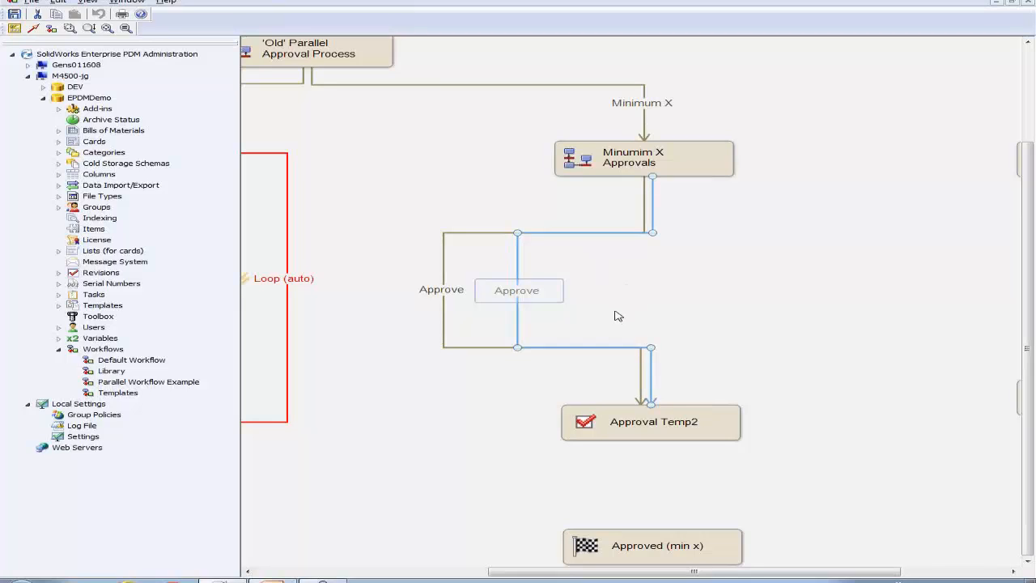
Copy the second Approve transition and paste it as a third one from Minumim X Approvals to Approval Temp2
right_click(526, 303)
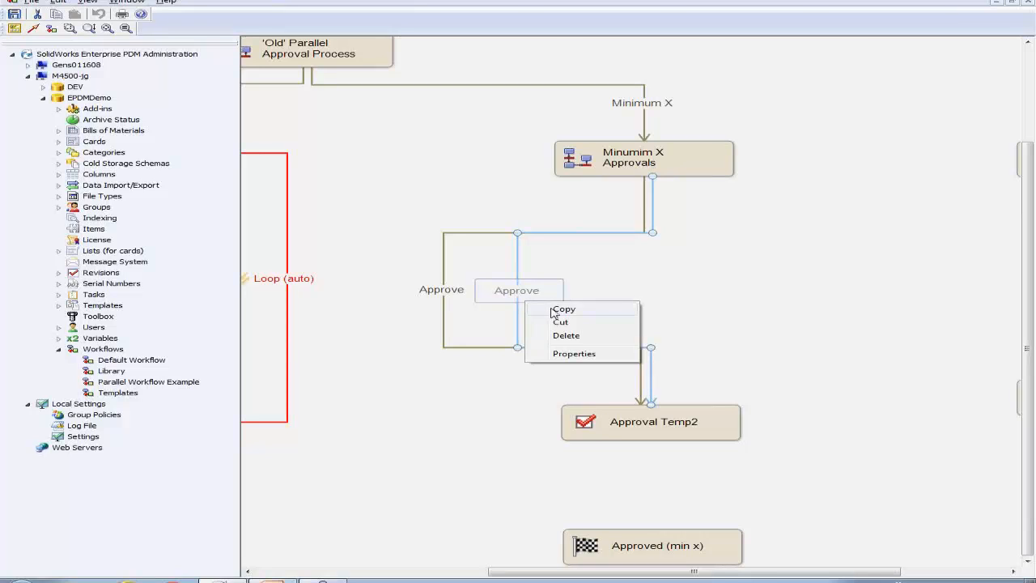
click(552, 308)
right_click(716, 276)
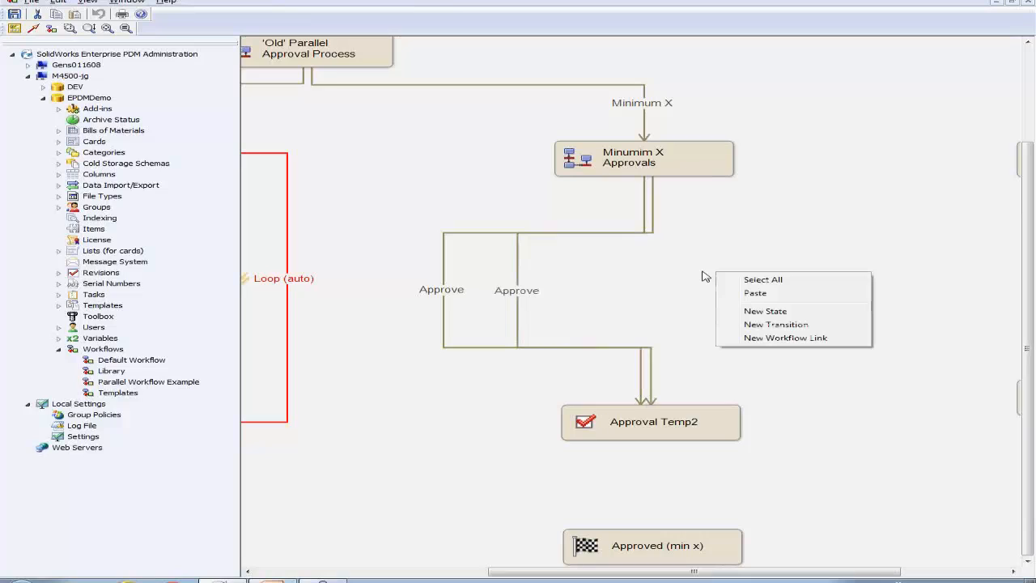
click(742, 294)
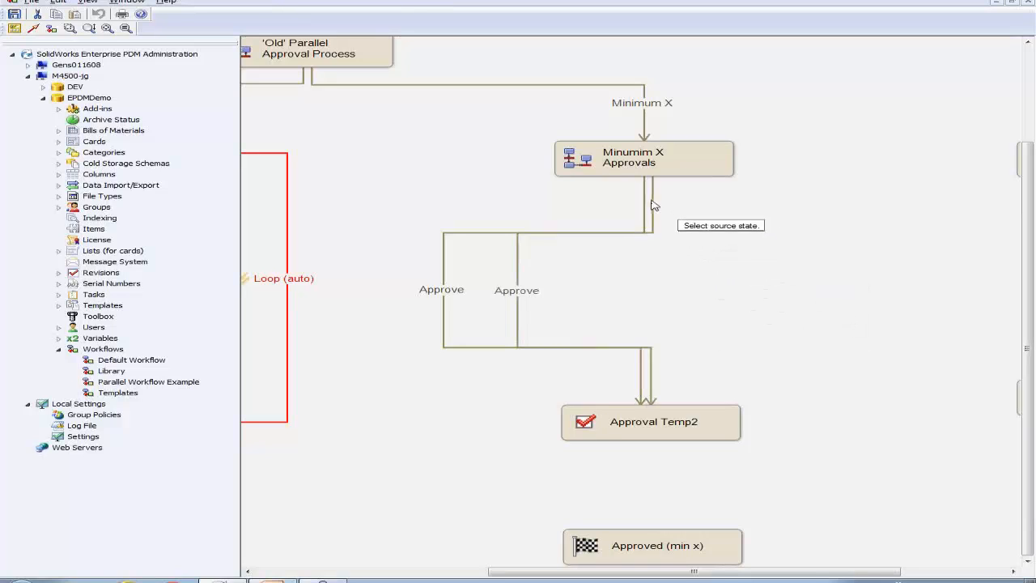
click(635, 173)
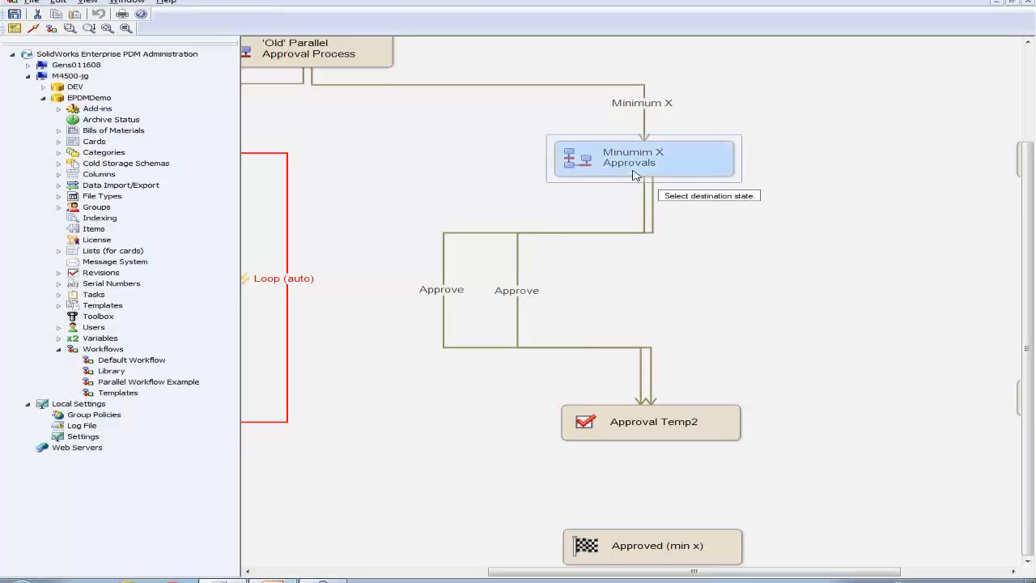
click(659, 415)
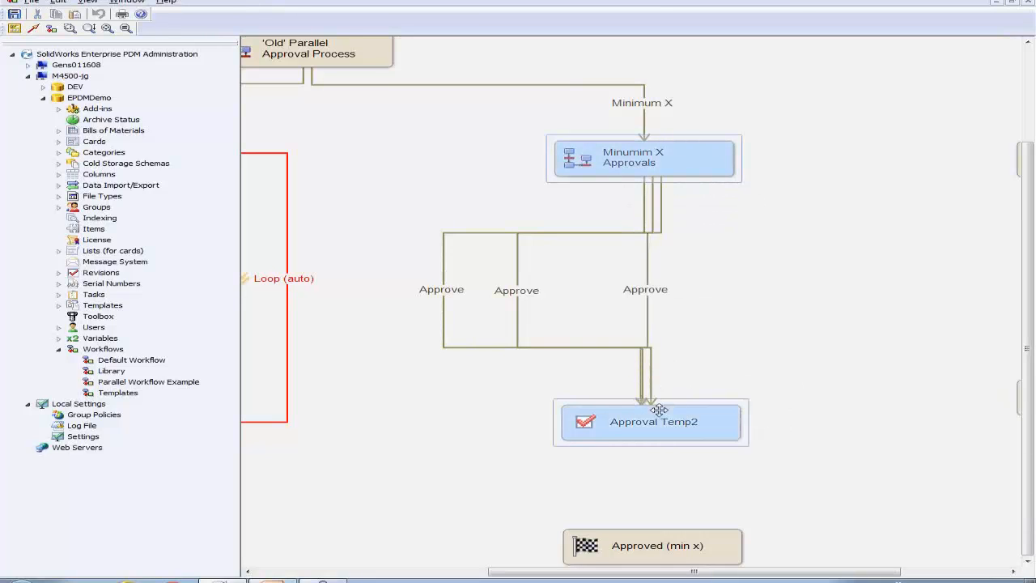
In the third Approve transition, change the Set Variable action to the Approval 3 variable and describe it as Set Approver 3
double_click(645, 295)
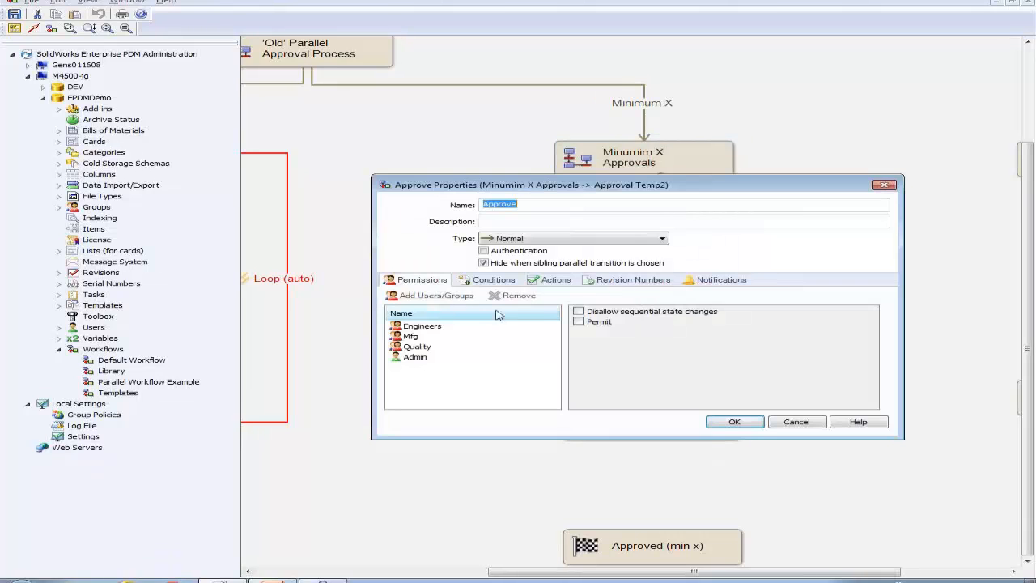
click(421, 326)
click(416, 347)
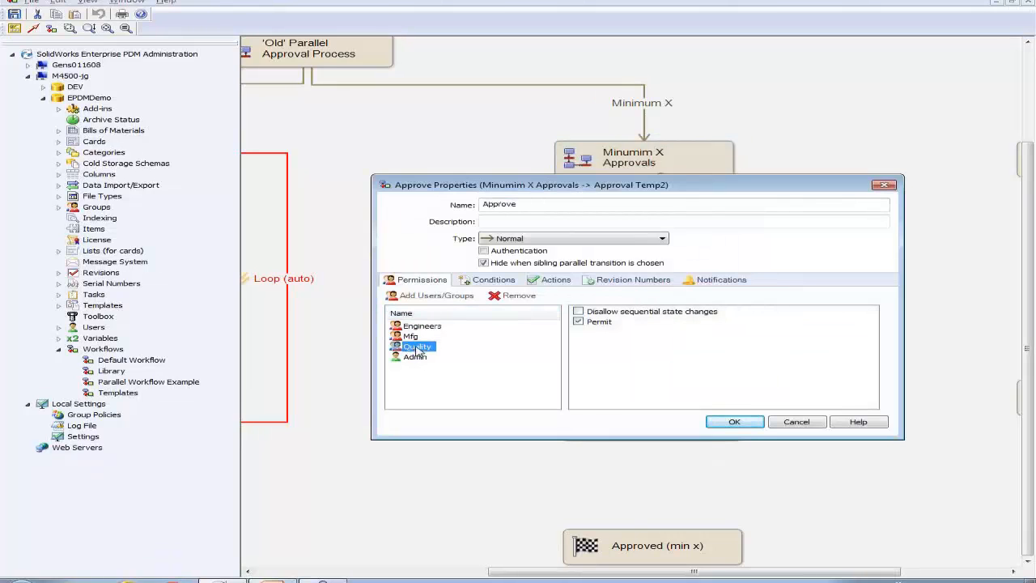
click(496, 281)
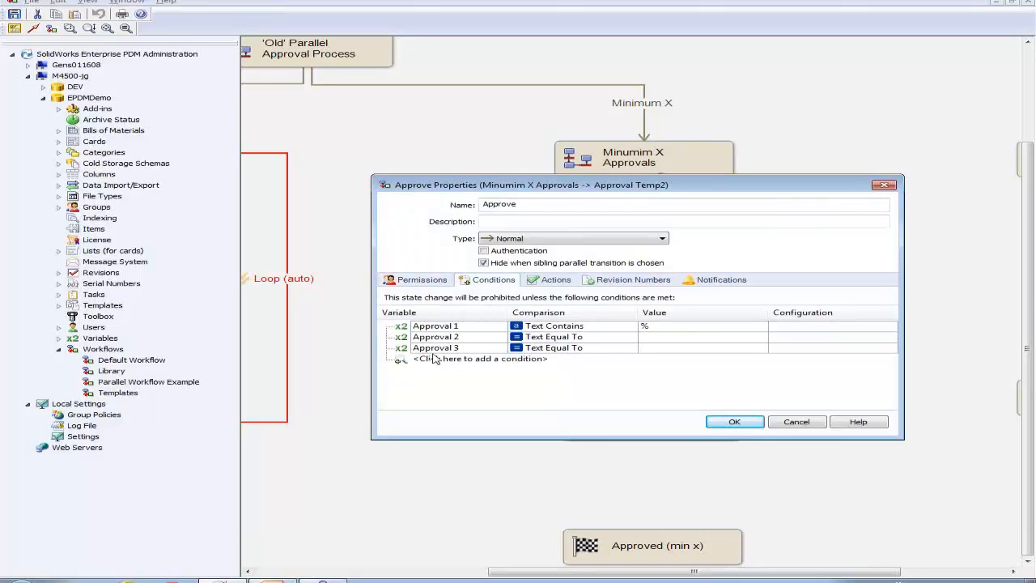
click(550, 283)
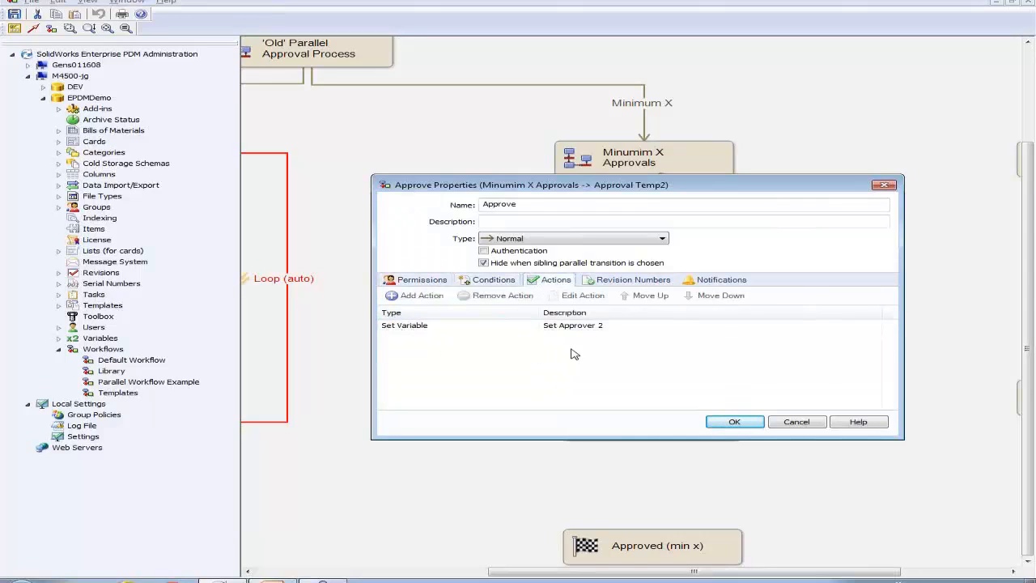
click(409, 327)
double_click(409, 327)
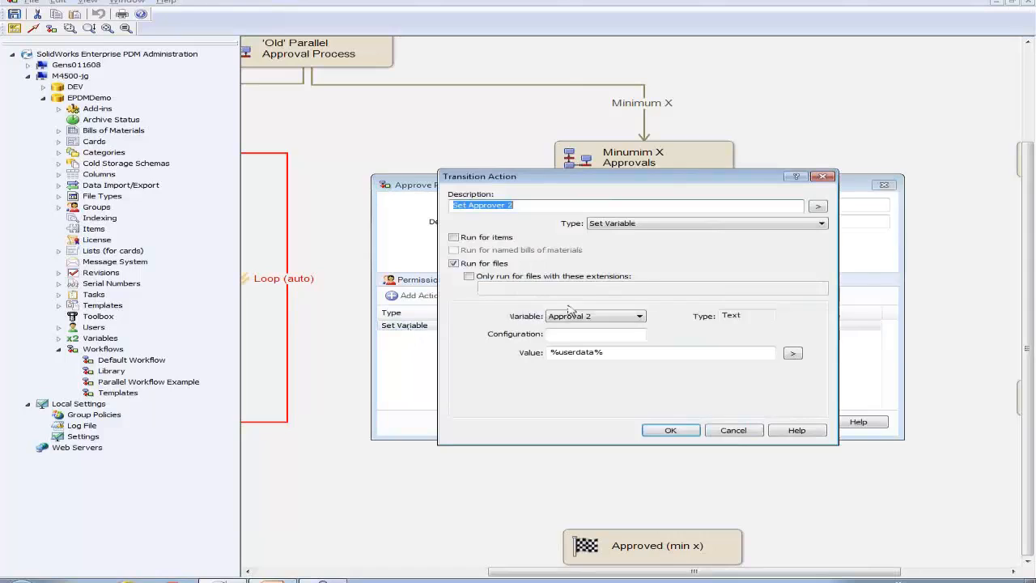
click(607, 317)
click(595, 335)
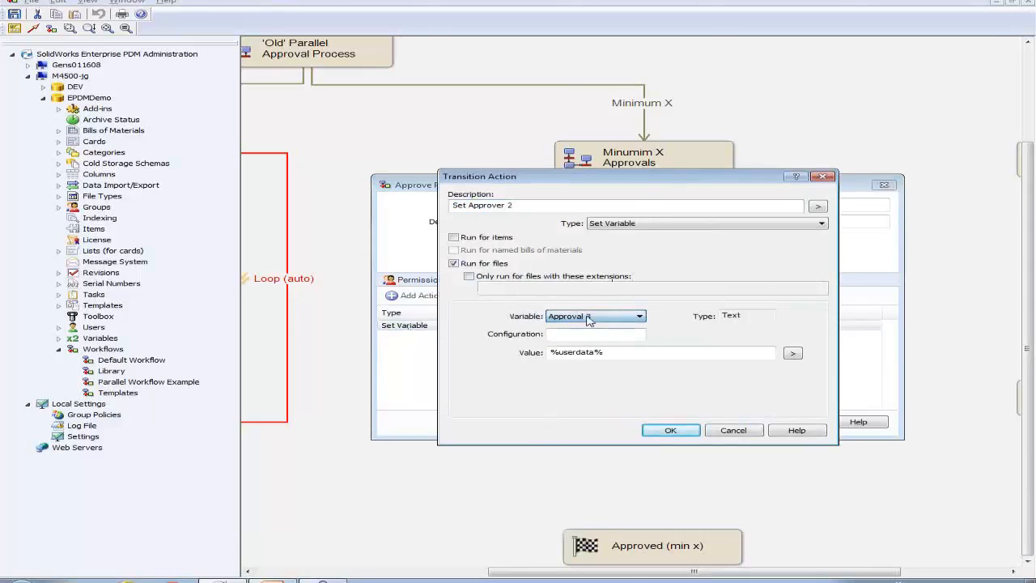
click(520, 207)
key(BackSpace)
text(3)
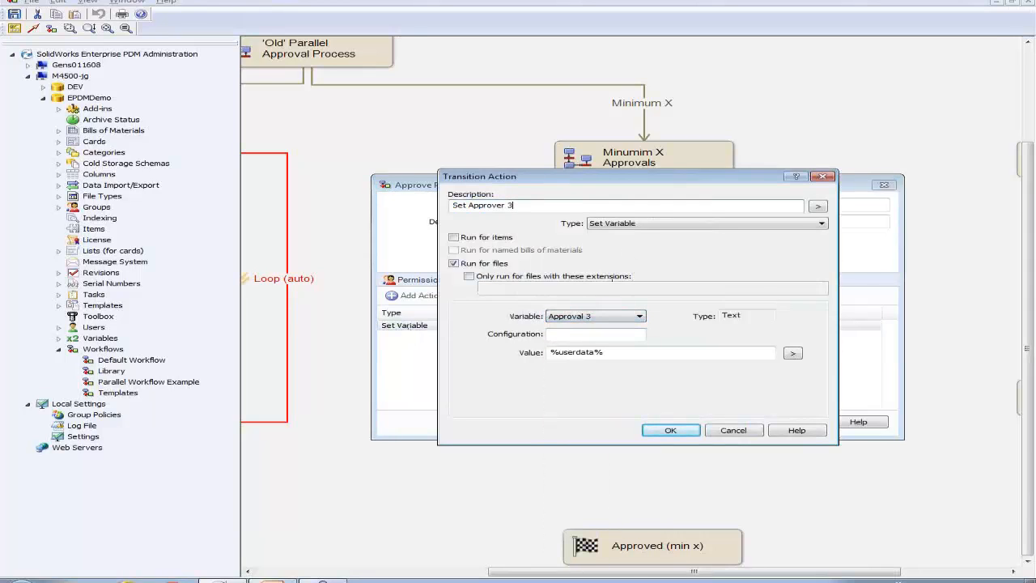
click(678, 430)
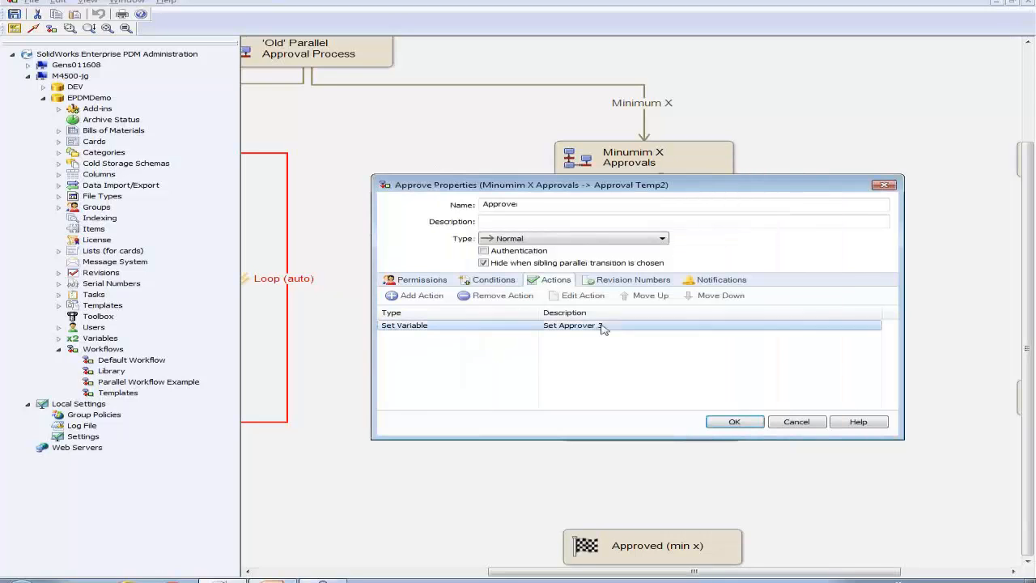
Change the third Approve transition's Approval 2 condition to Text Contains with the value %, and save the transition
click(488, 279)
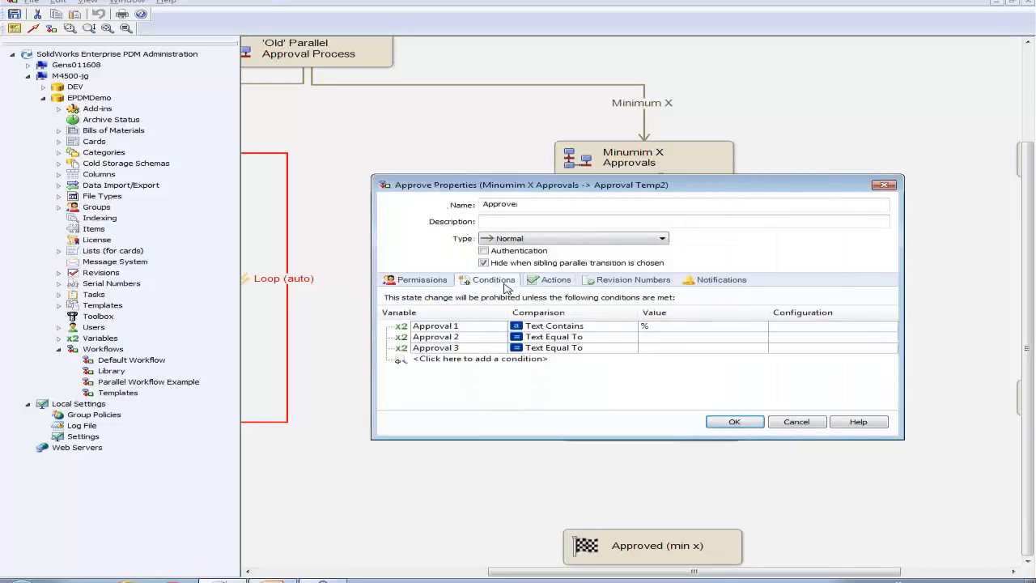
click(569, 337)
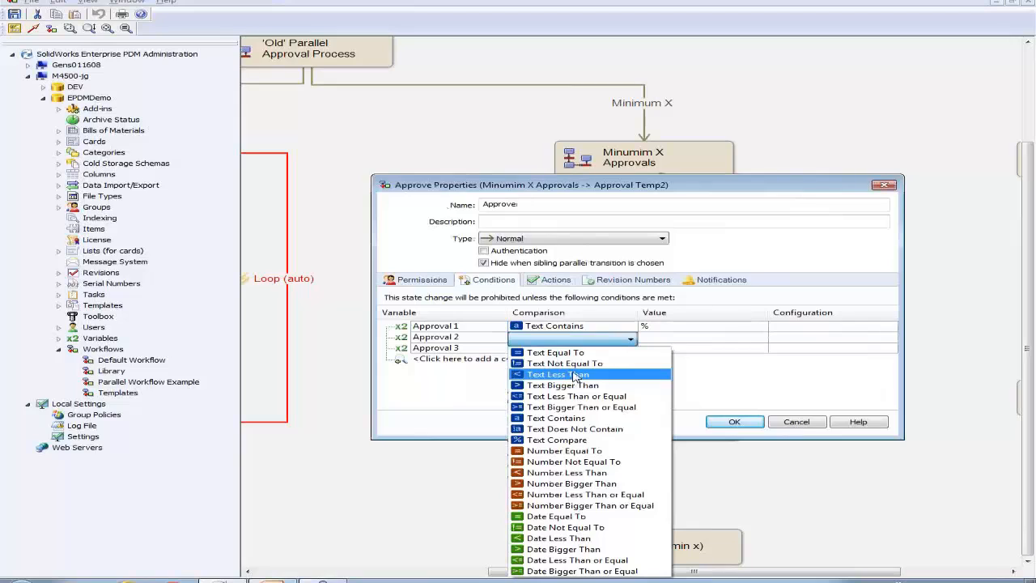
click(605, 417)
click(684, 337)
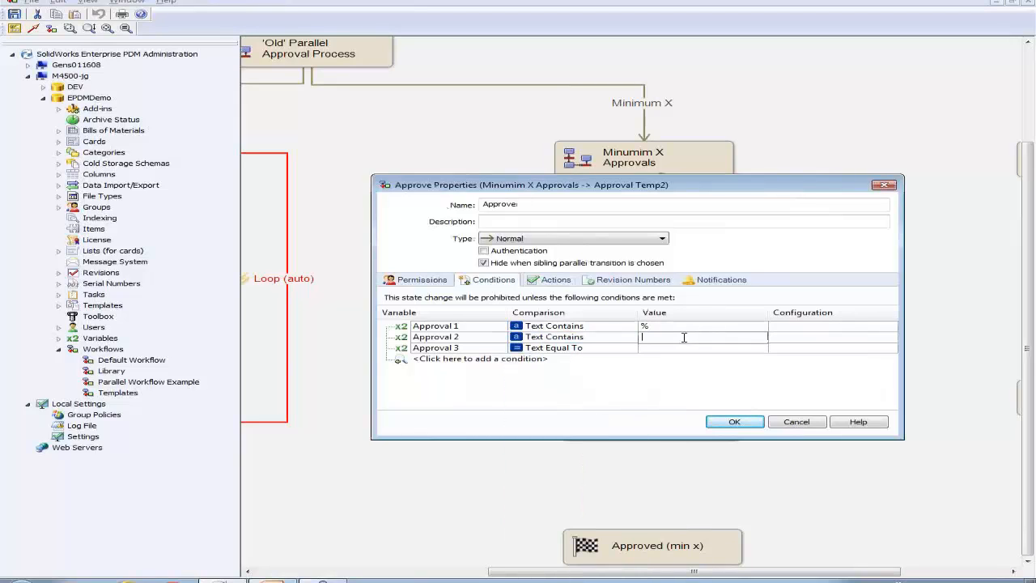
text(%)
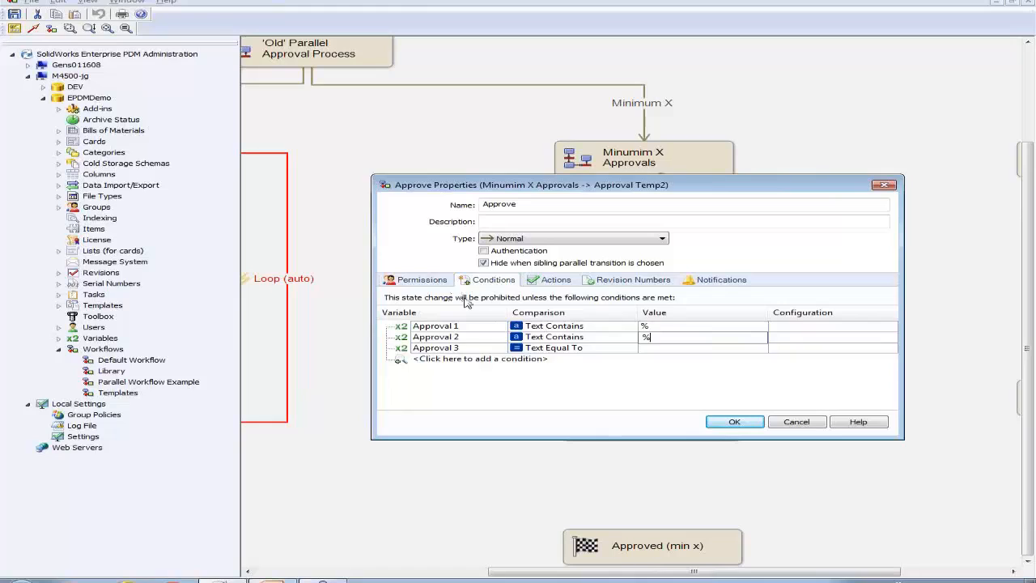
click(728, 424)
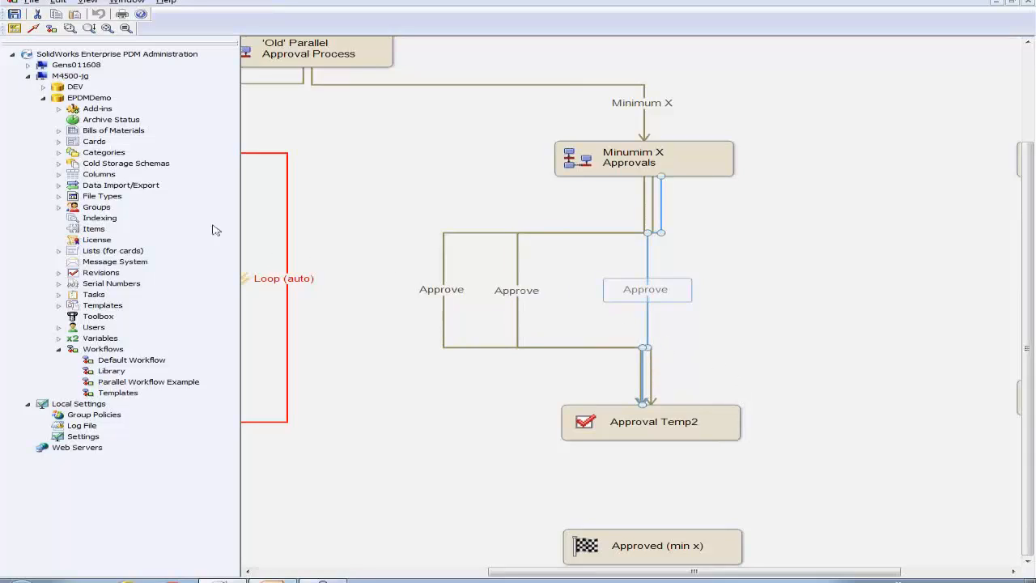
Examine the login name, e-mail and User data fields in the properties of the sixth listed user, and close them without saving
click(58, 327)
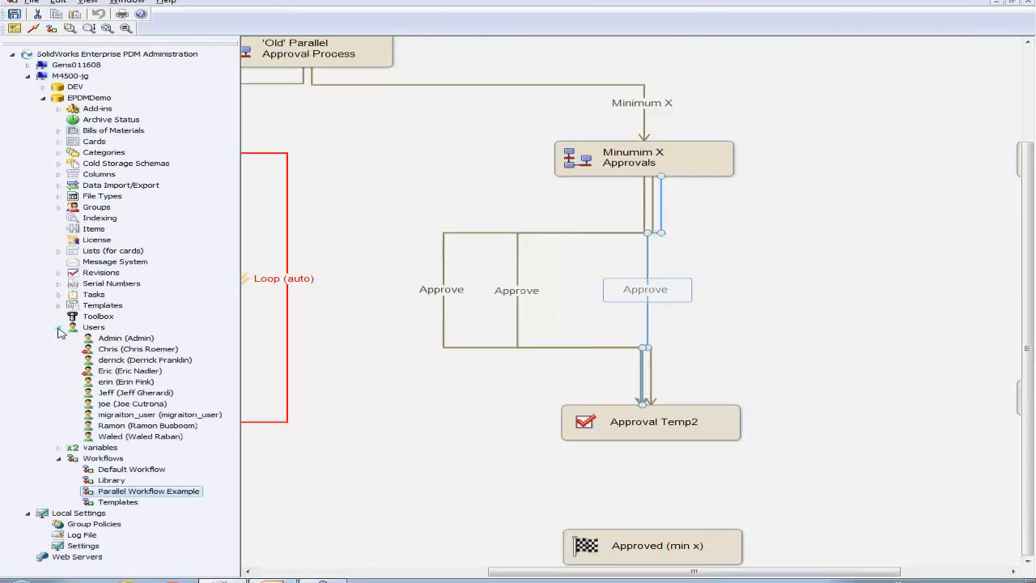
double_click(129, 394)
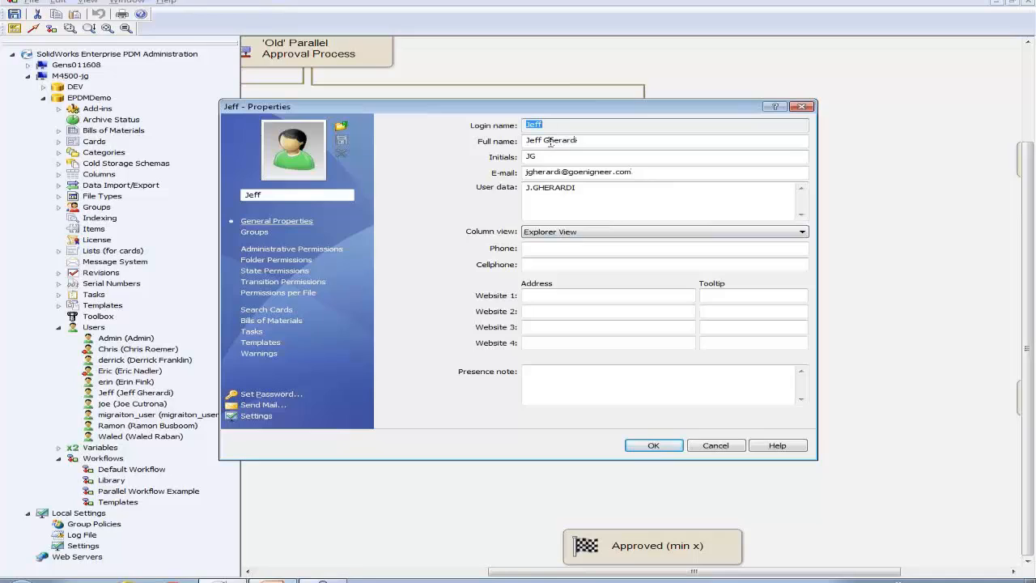
key(End)
click(634, 172)
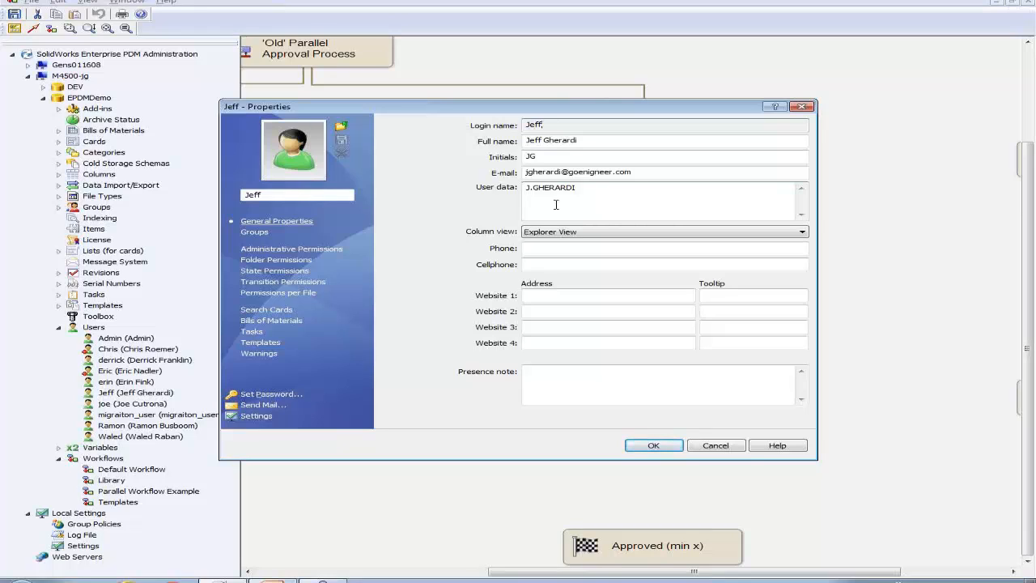
drag(551, 129, 483, 120)
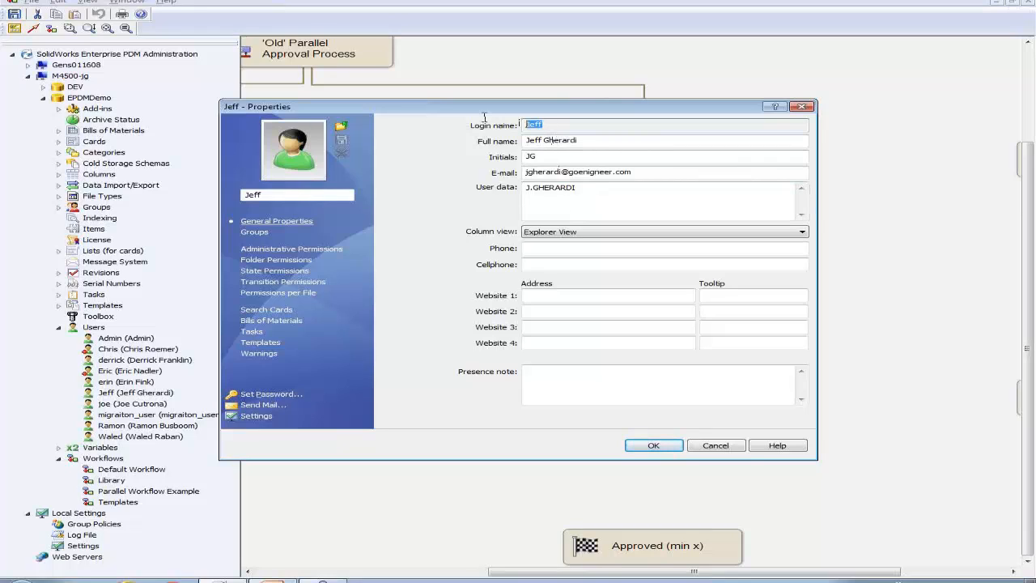
click(579, 128)
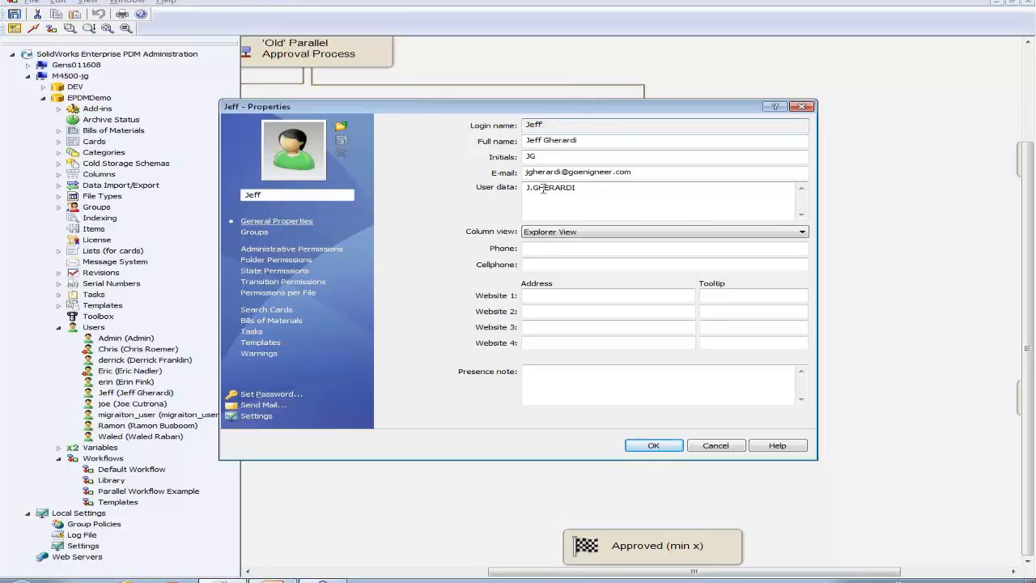
drag(648, 193, 608, 188)
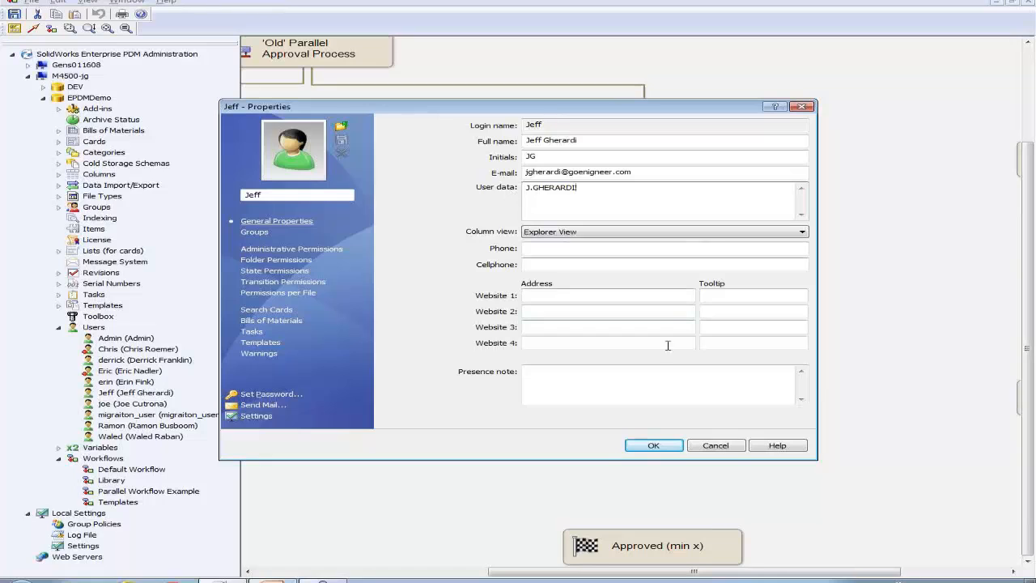
click(715, 446)
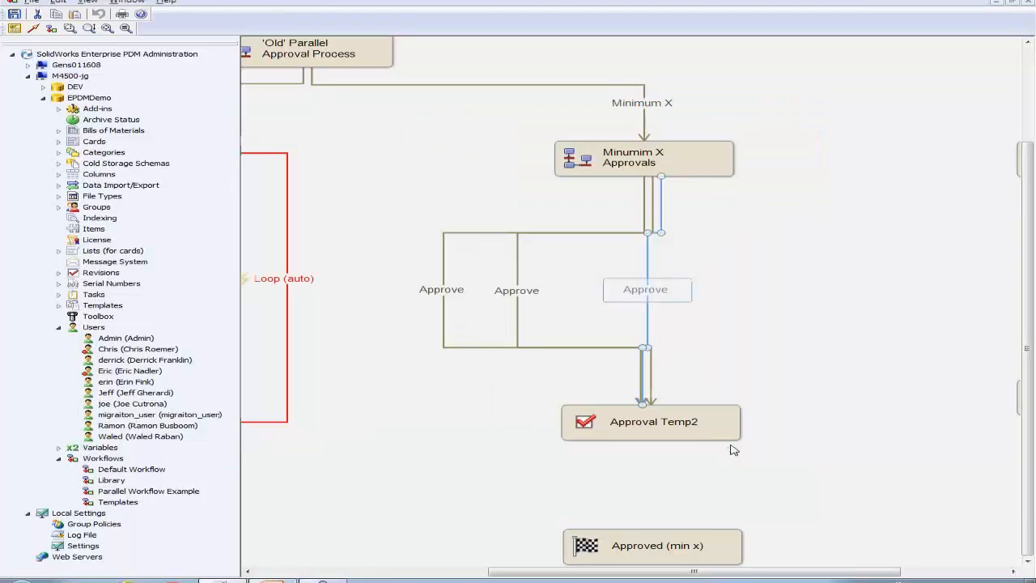
Switch to the PowerPoint slide show on traditional parallel transitions
key(alt+Tab)
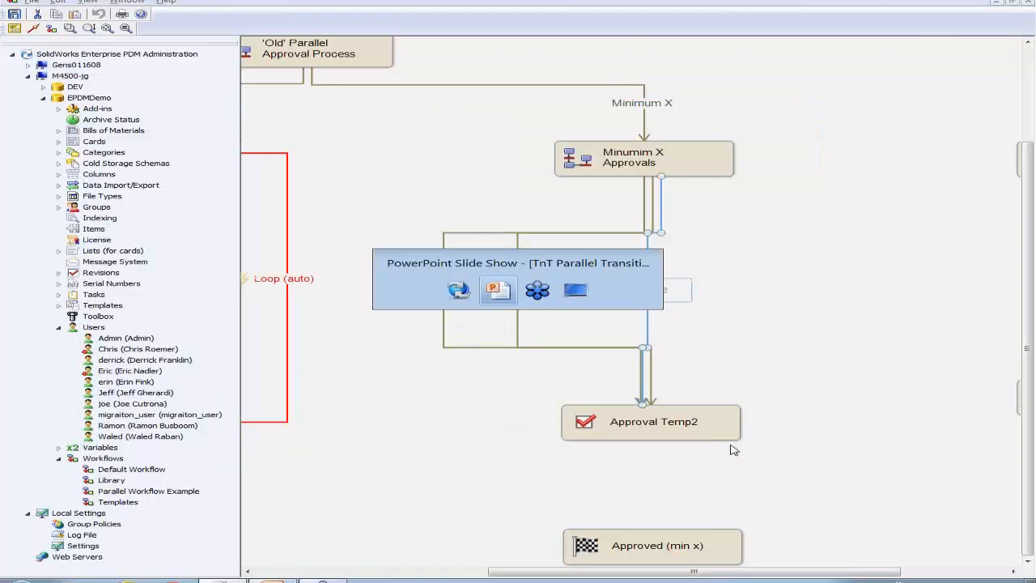
key(Right)
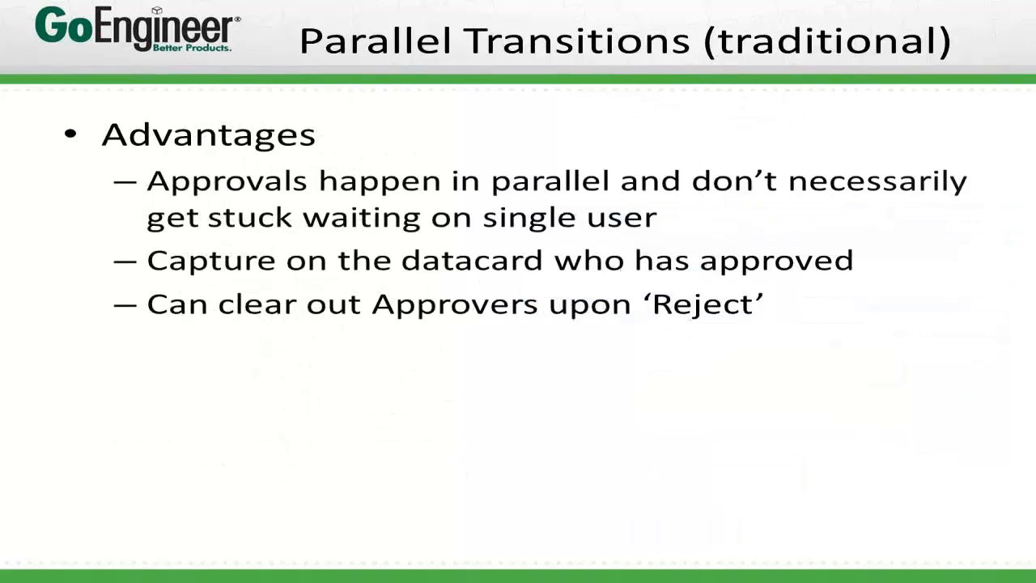
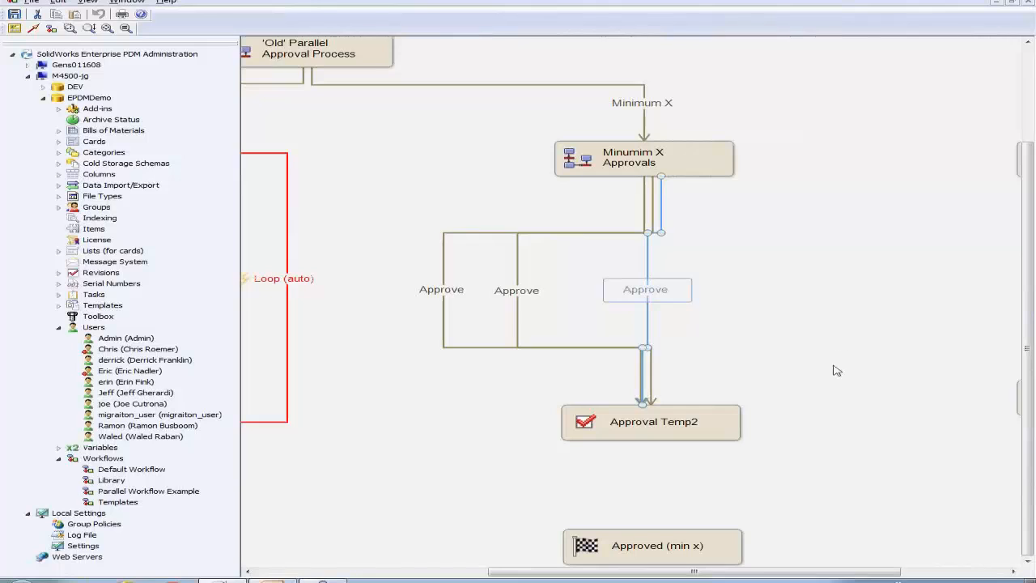
Open the Approval transition between 'New' Parallel Approval Process and Approved, and inspect its type options, keeping Parallel selected
drag(792, 571, 893, 570)
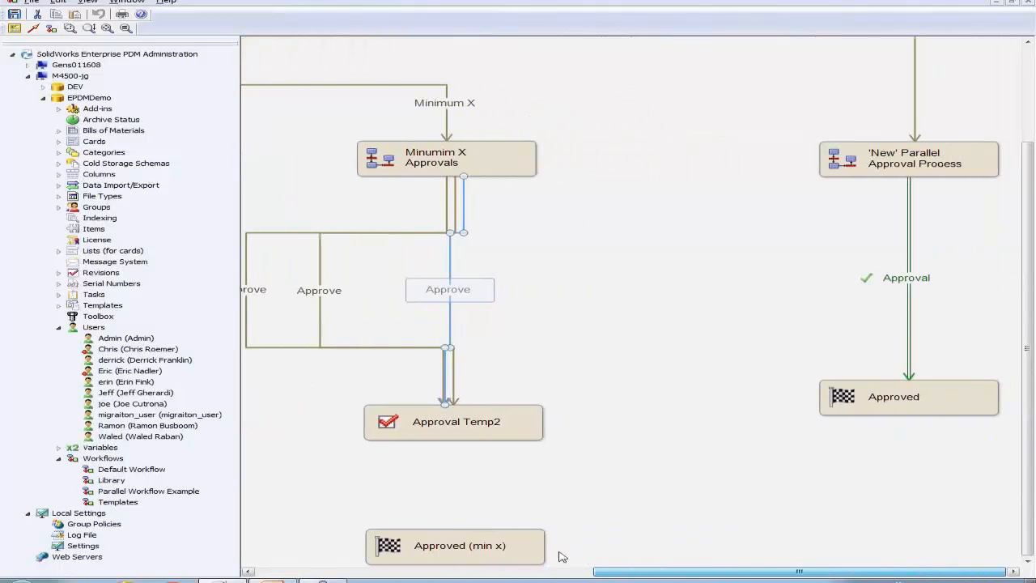
ctrl+scroll(1001, 318, up, 1)
scroll(998, 313, down, 2)
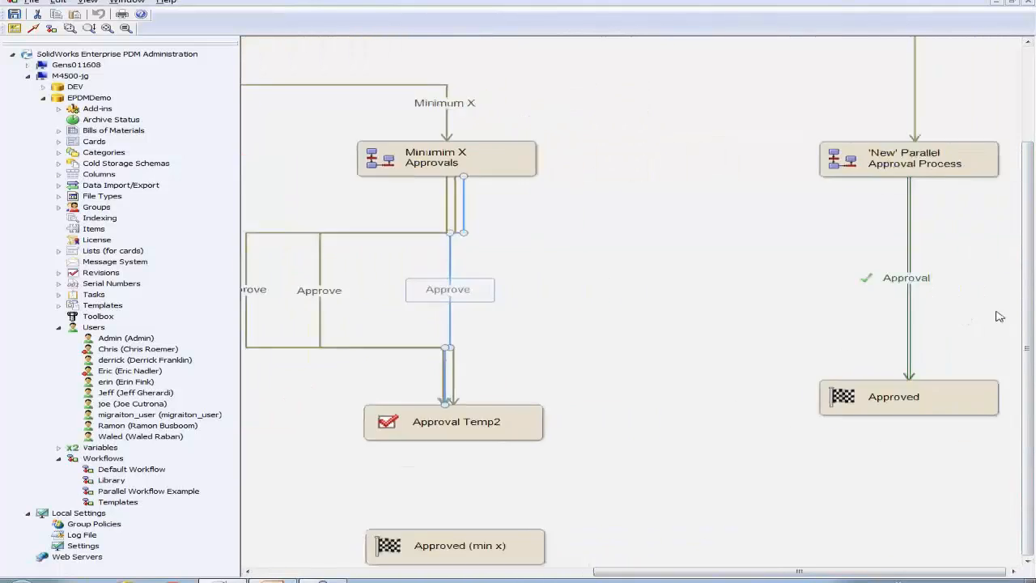
scroll(997, 313, up, 1)
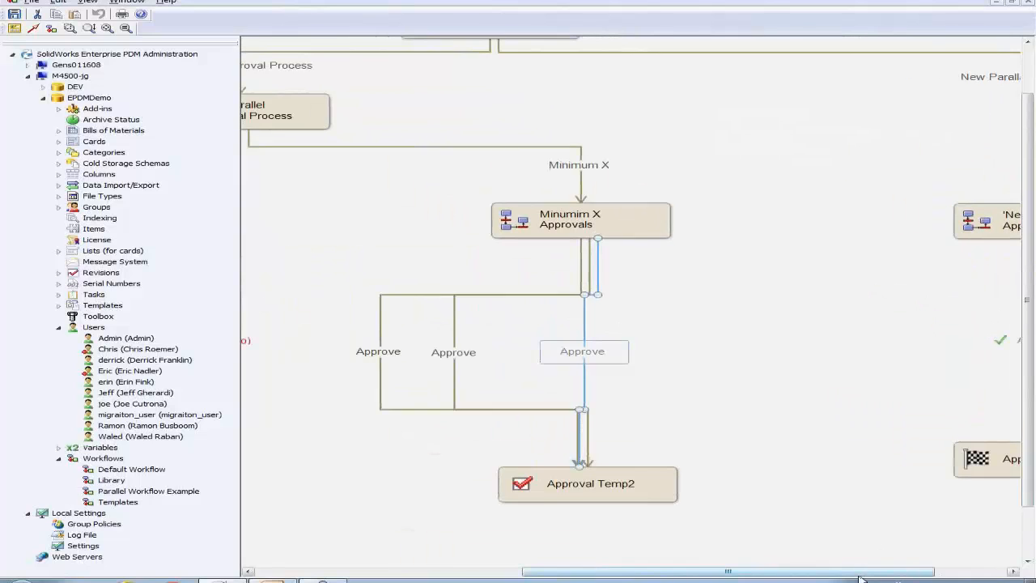
drag(862, 573, 933, 573)
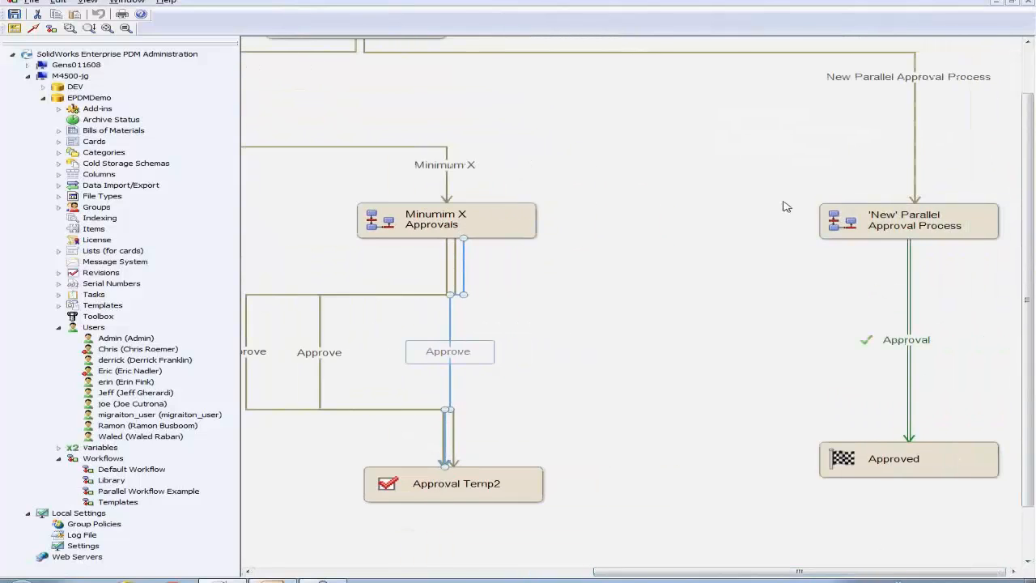
click(923, 221)
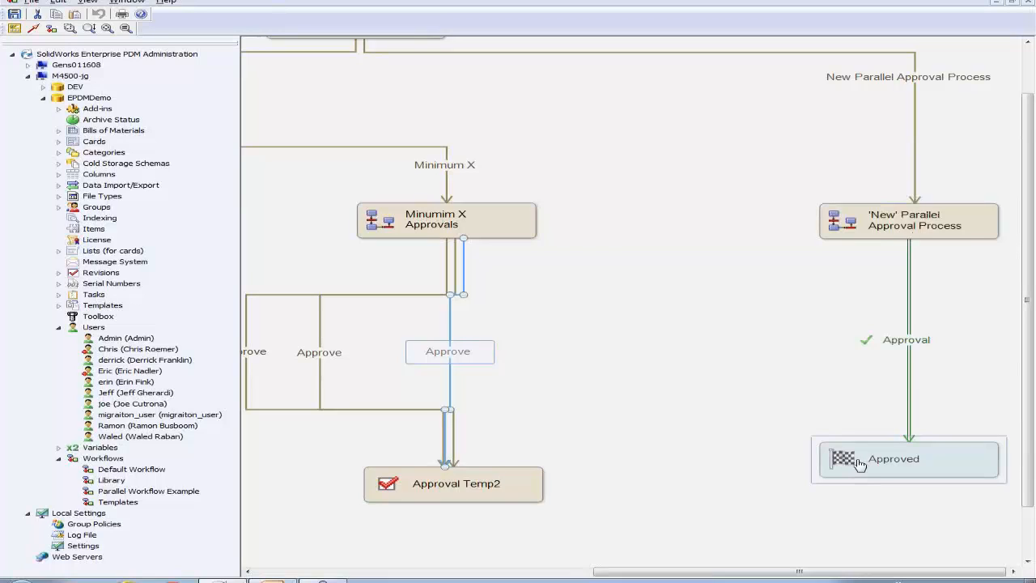
double_click(912, 346)
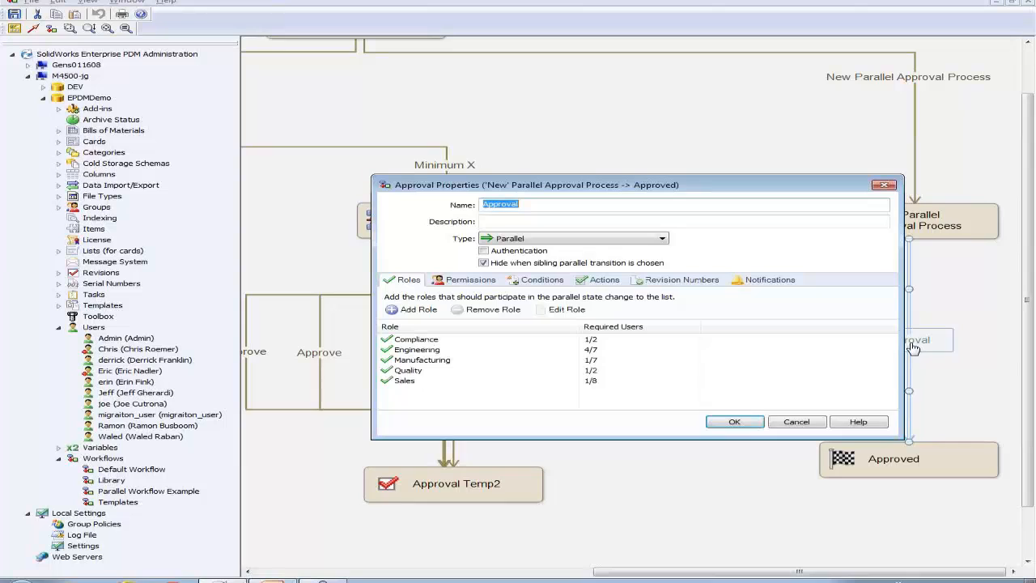
click(518, 240)
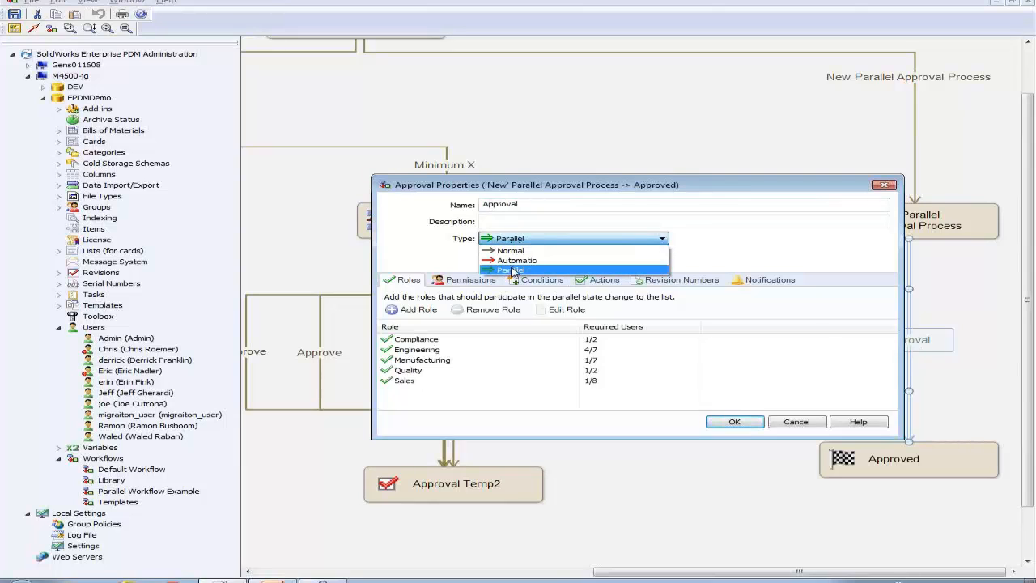
click(512, 271)
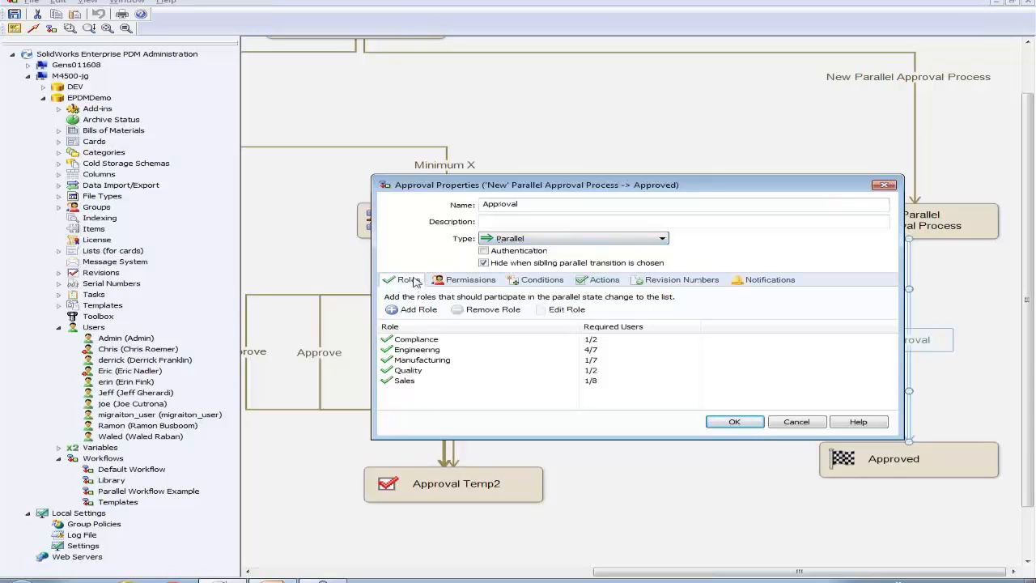
Review the permissions, conditions and actions of the parallel Approval transition
click(467, 280)
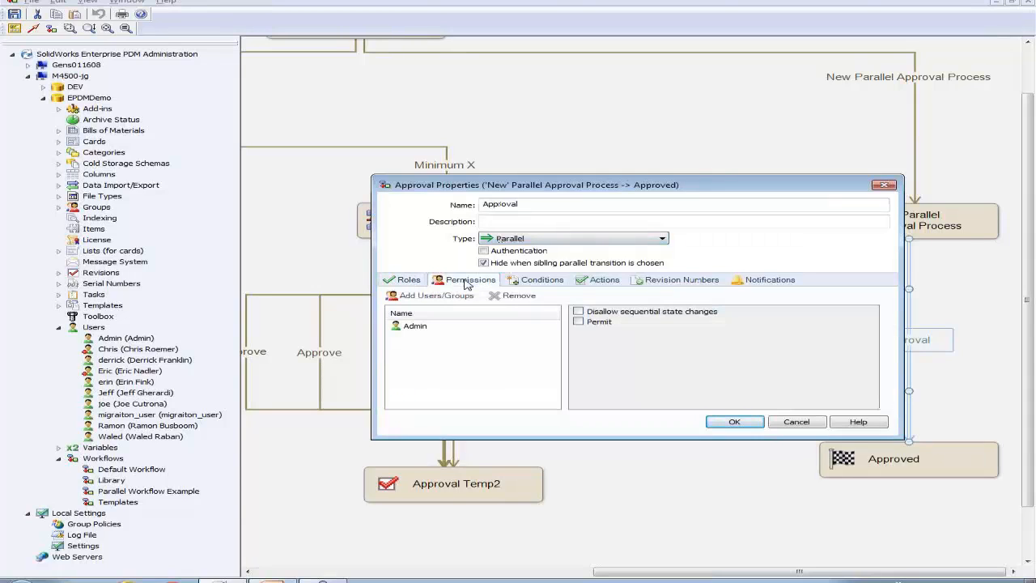
click(542, 280)
click(599, 280)
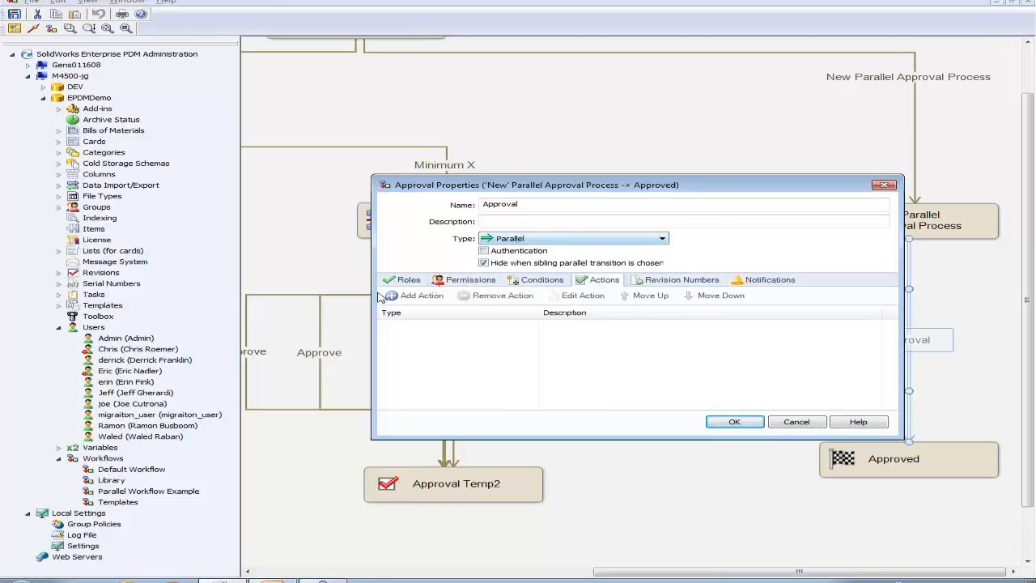
Review the roles of the parallel Approval transition, and inspect the blank new-role form without adding a role
click(406, 281)
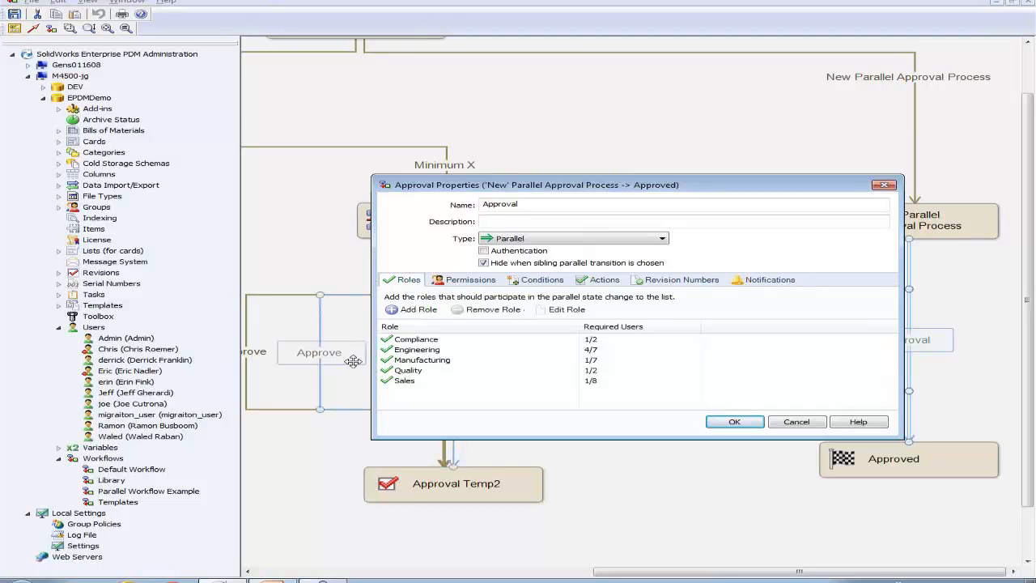
click(414, 311)
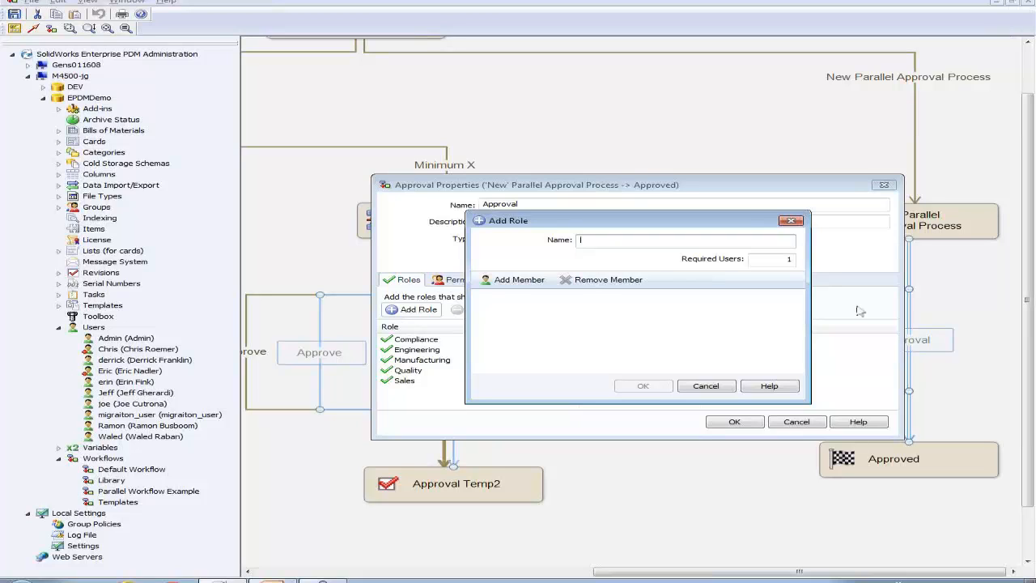
click(705, 385)
Remove the Engineering role from the parallel Approval transition and confirm the removal
click(422, 351)
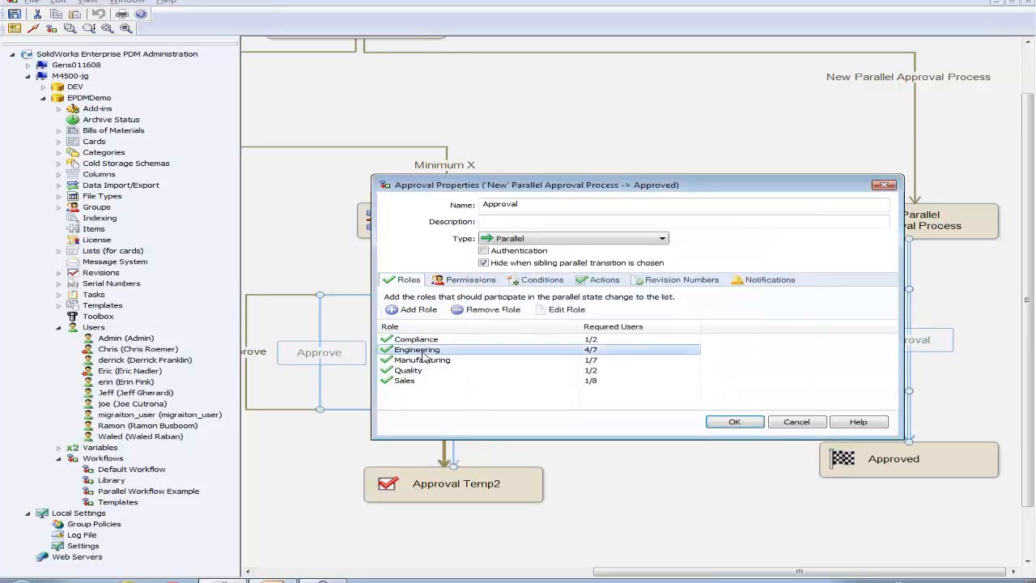
click(487, 309)
click(712, 343)
Start a new role for the Approval transition named Engineering, with 2 required users
click(417, 309)
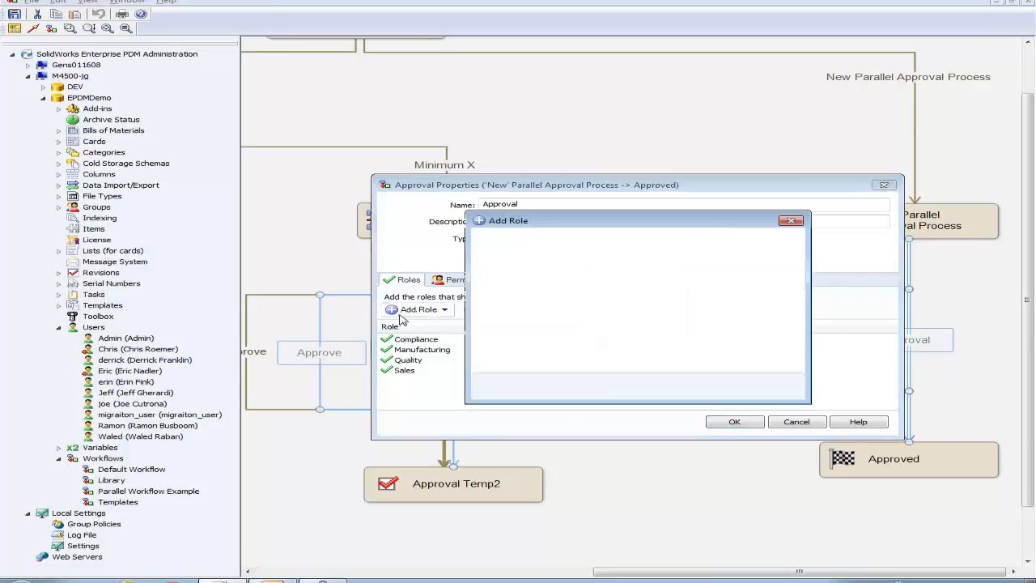
text(Engineering)
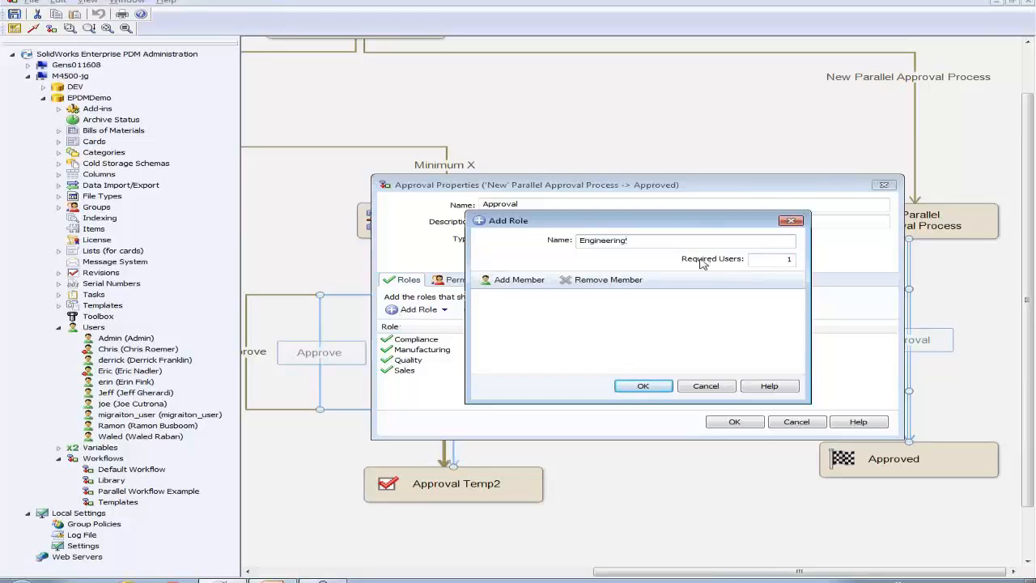
double_click(789, 259)
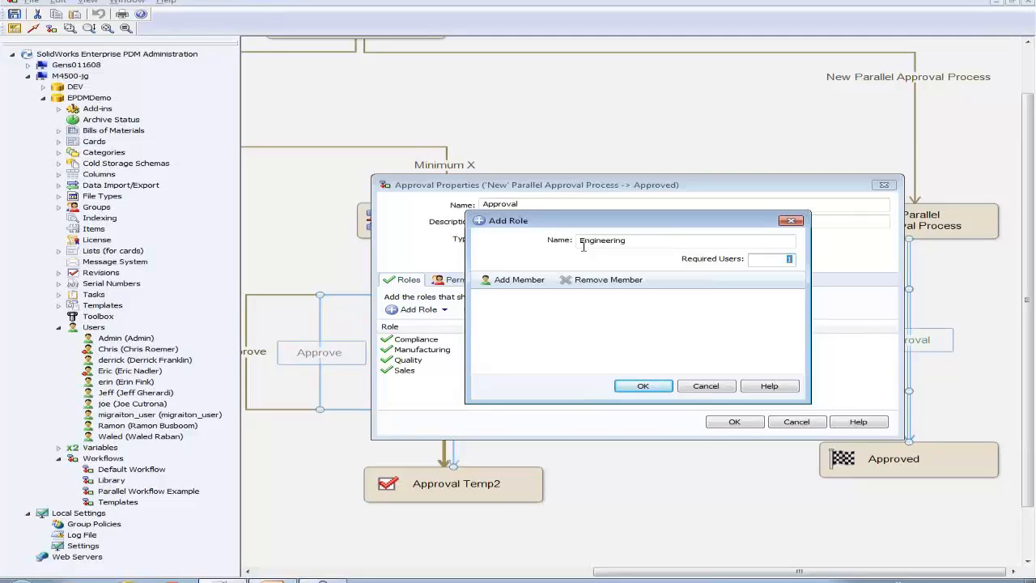
text(4)
drag(783, 259, 796, 259)
text(2)
Look through the All Users group, and add the Engineers group as a member of the new role
click(518, 280)
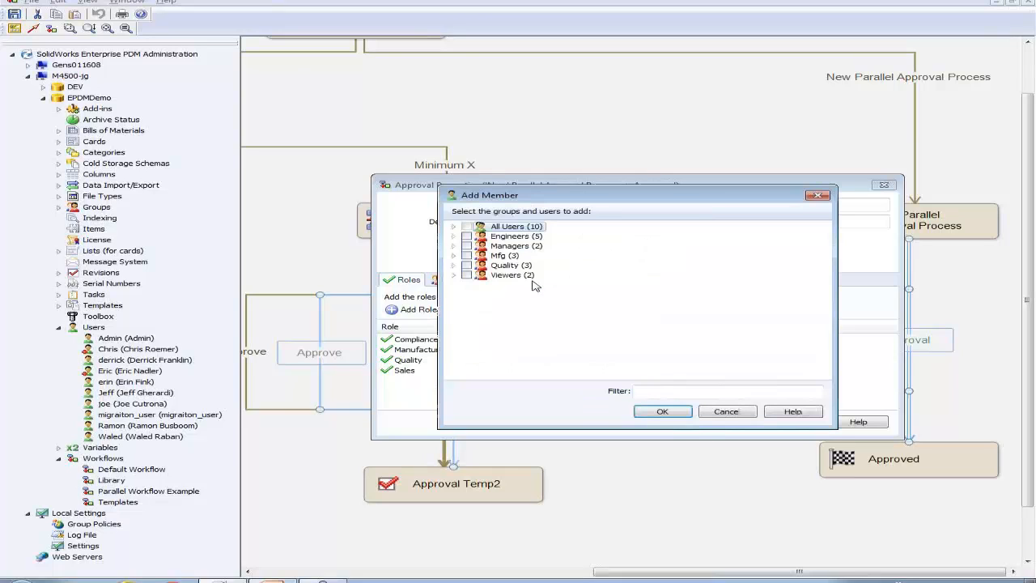
click(454, 226)
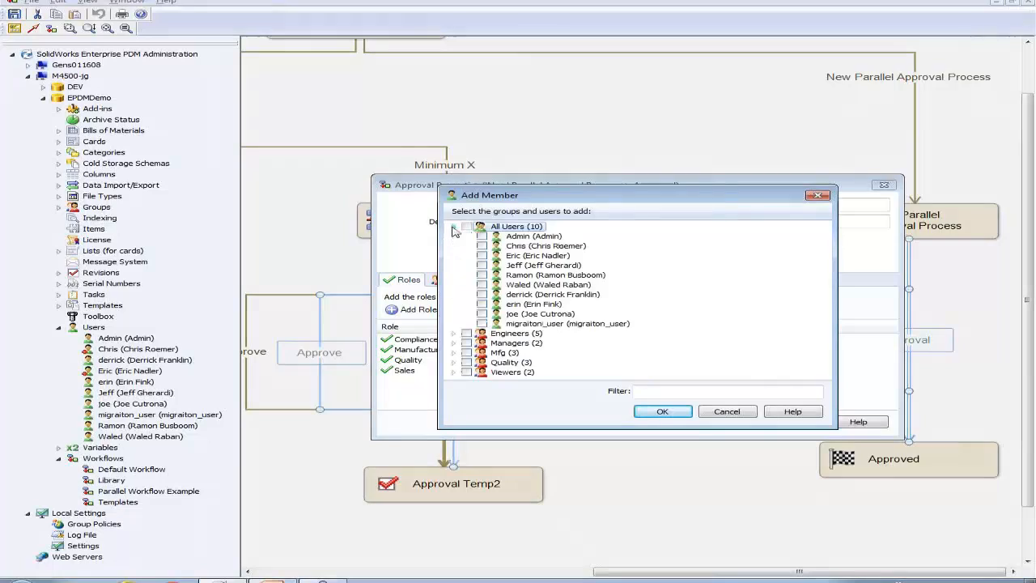
click(454, 227)
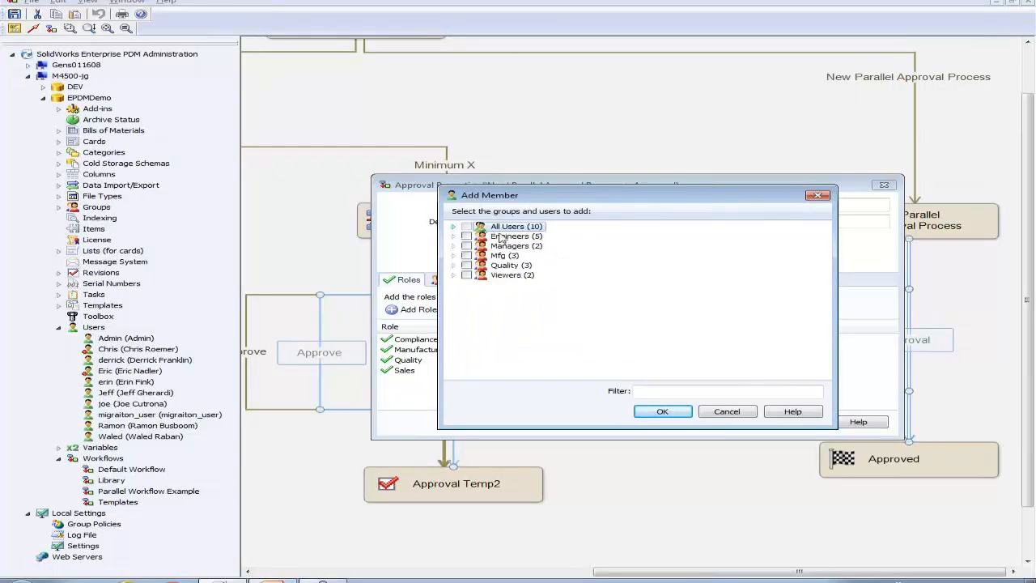
click(466, 236)
click(662, 411)
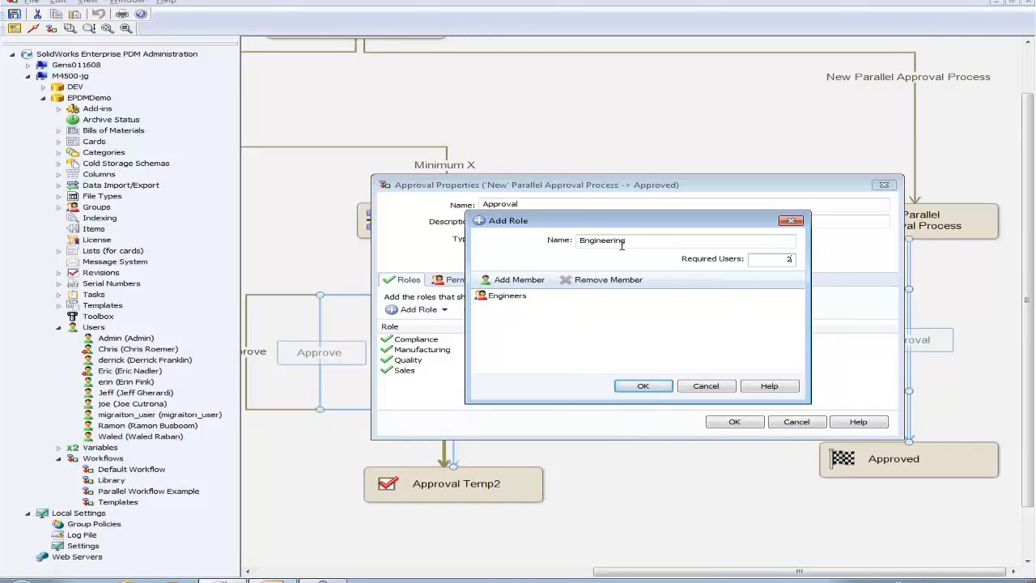
Set the new role's required users to 3, rename it Engineering2, and save it to the transition's role list
drag(629, 222, 632, 238)
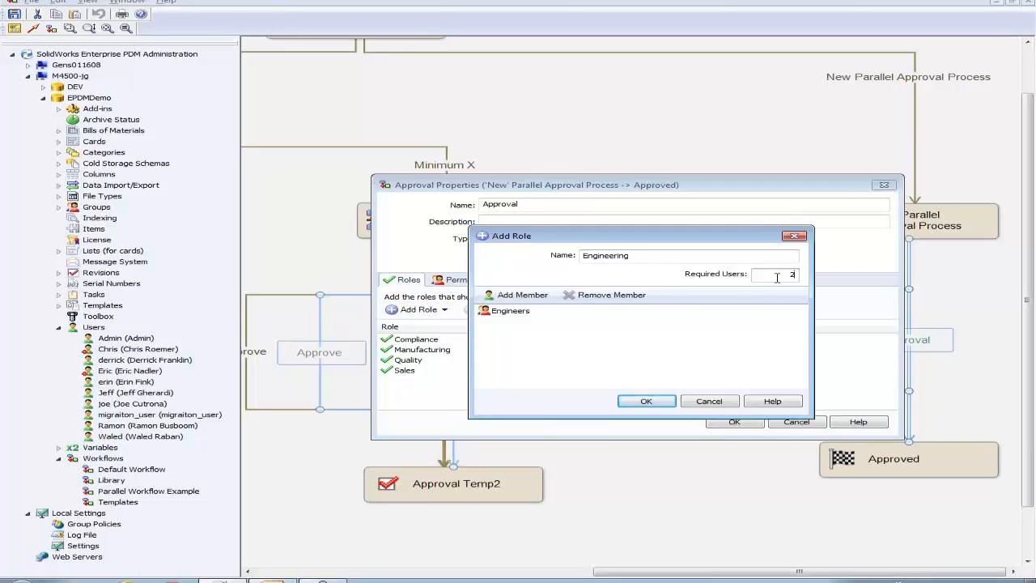
drag(777, 277, 806, 275)
text(3)
click(647, 400)
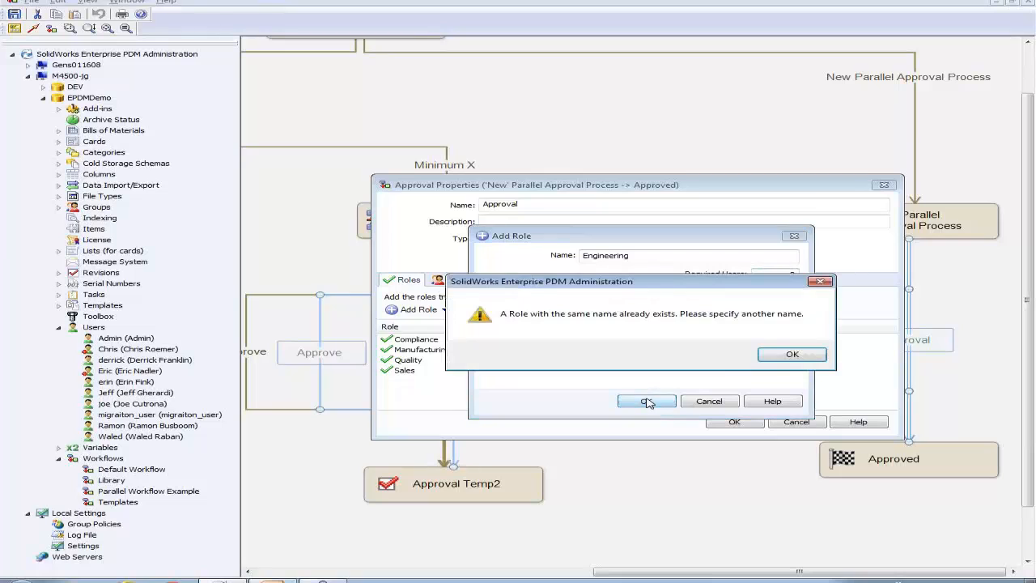
click(790, 354)
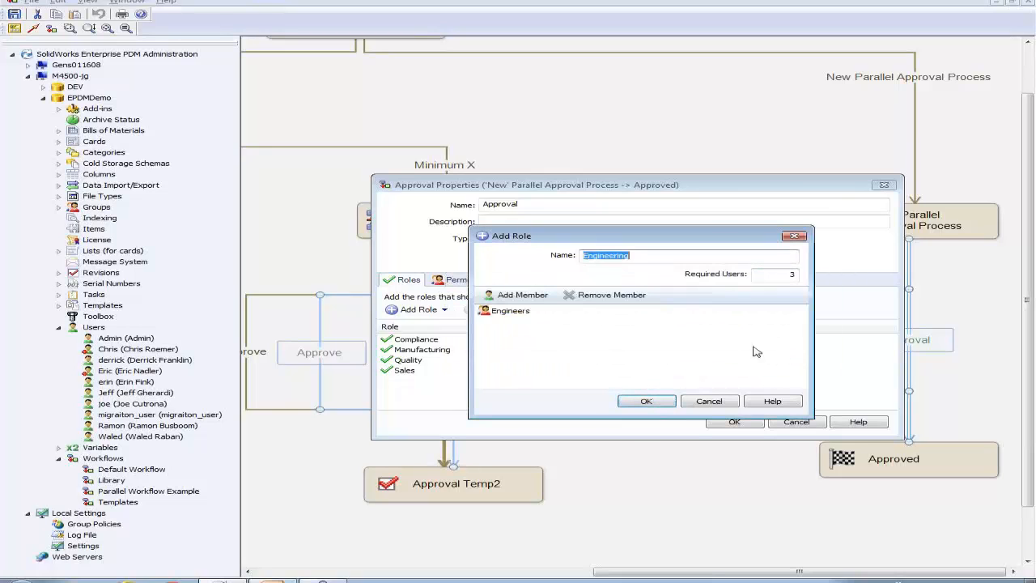
click(645, 256)
text(2)
click(648, 400)
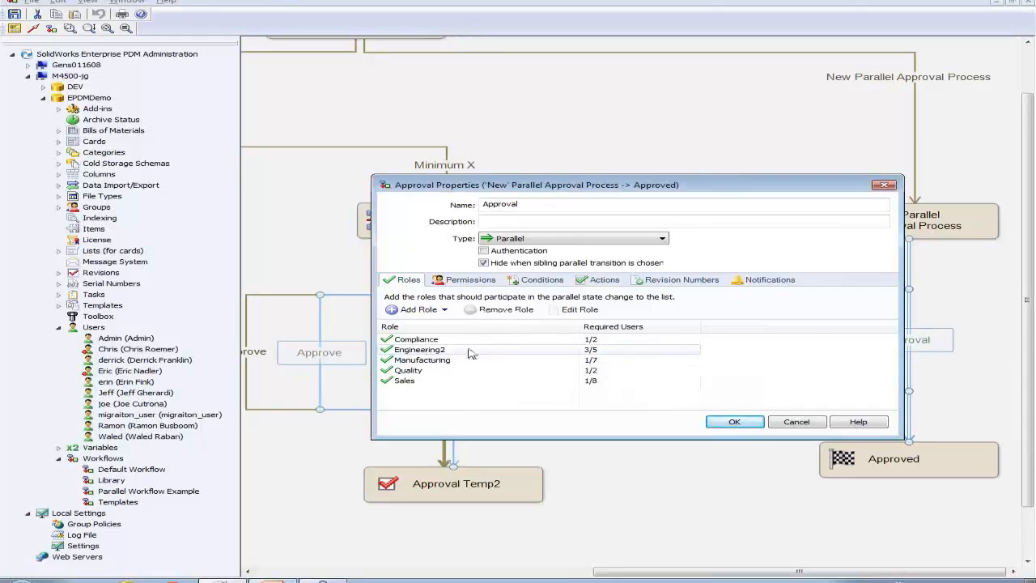
Examine the required users of the Engineering2 and Sales roles, and close the Approval transition properties without saving
click(591, 352)
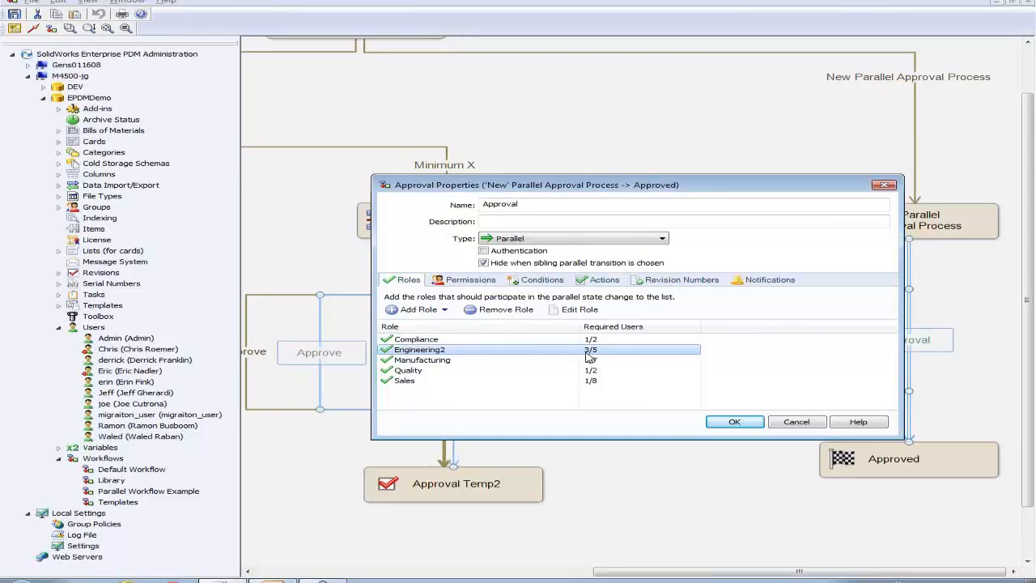
click(407, 382)
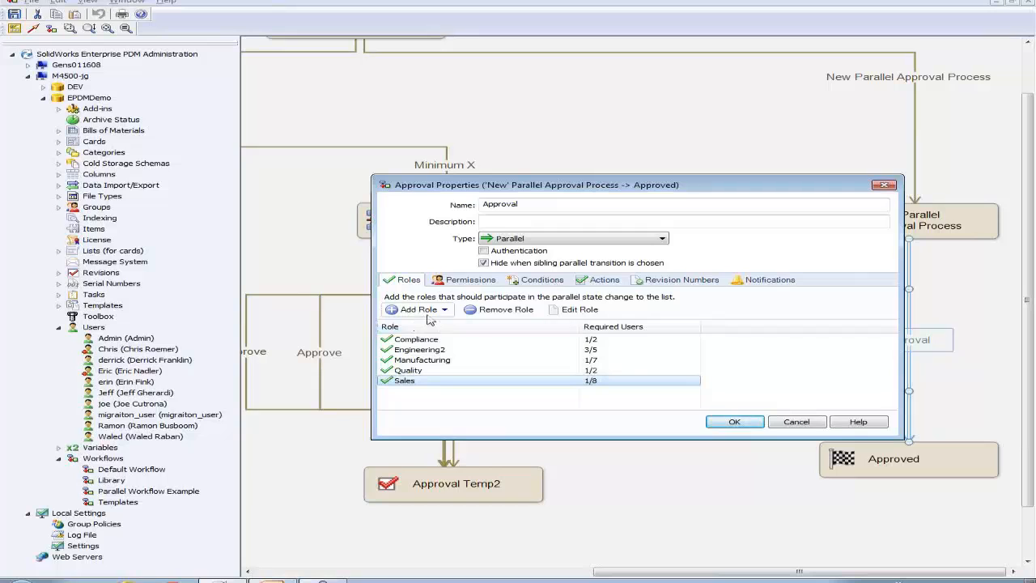
click(797, 423)
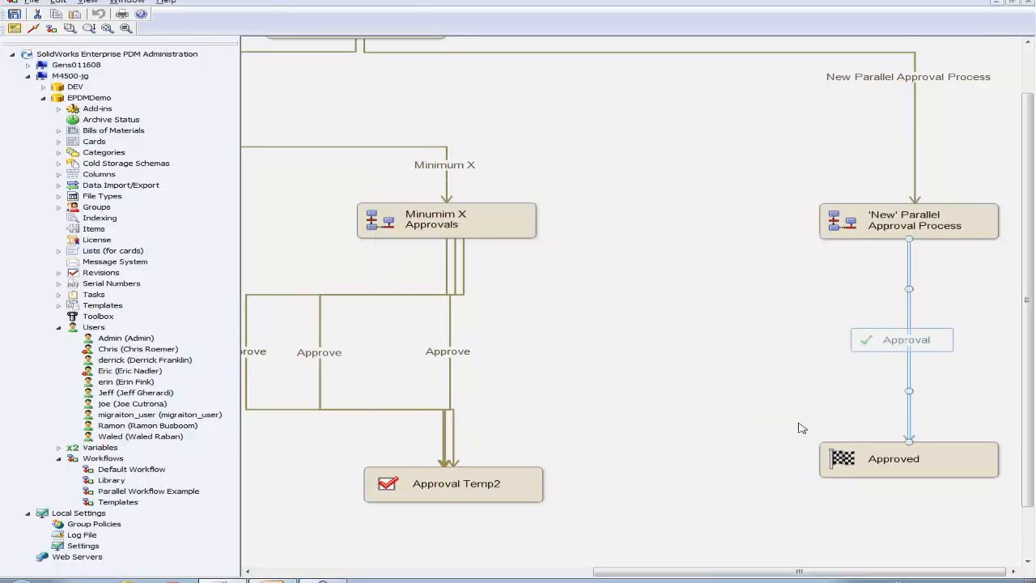
Switch to the PowerPoint slide show and advance to the slide on using parallel transitions
key(alt+Tab)
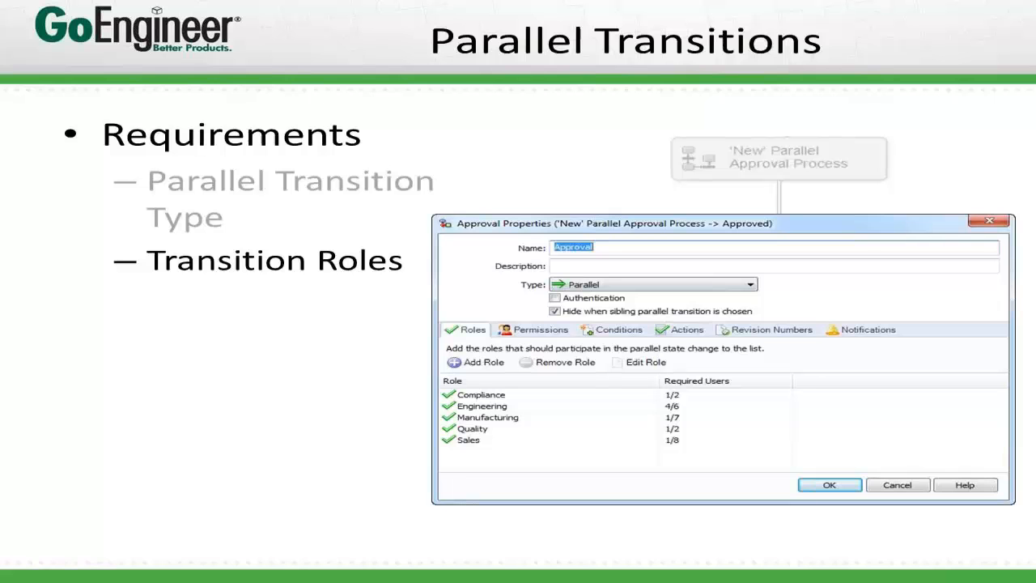
key(Right)
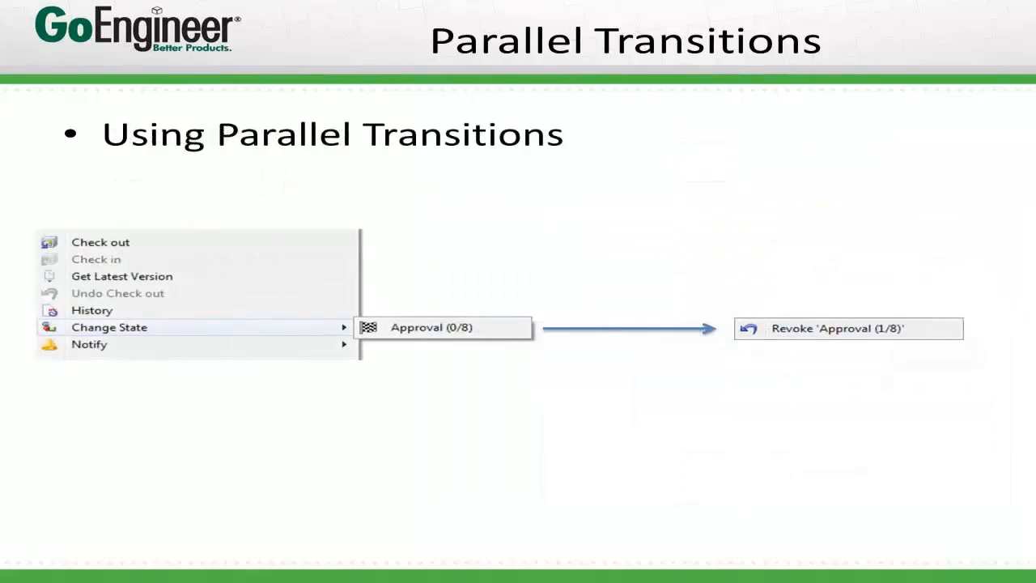